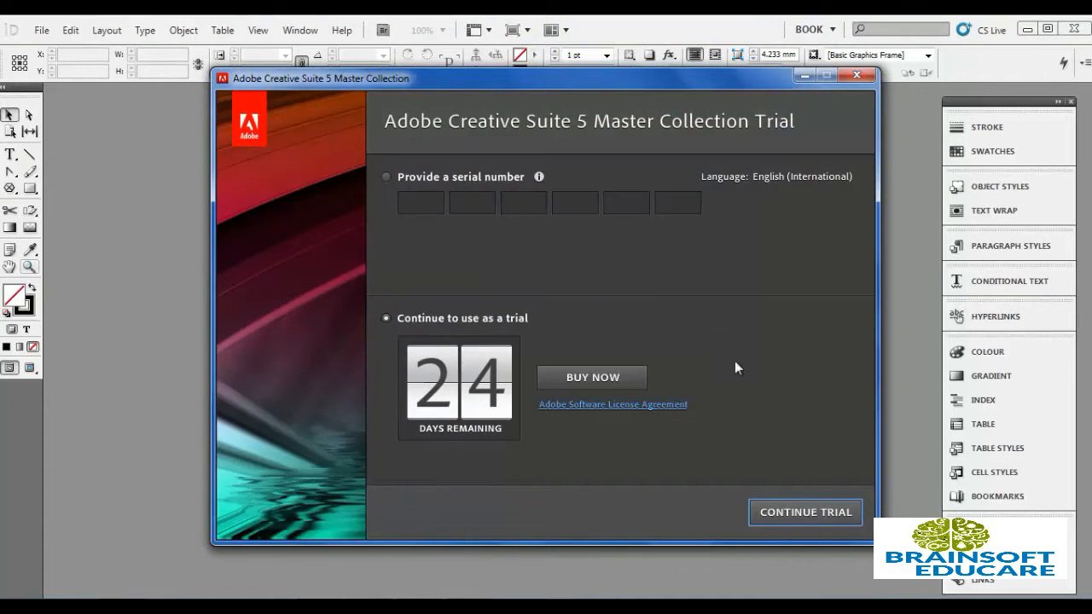
- Continue in trial mode and create a new blank document with the default settings
left_click(786, 513)
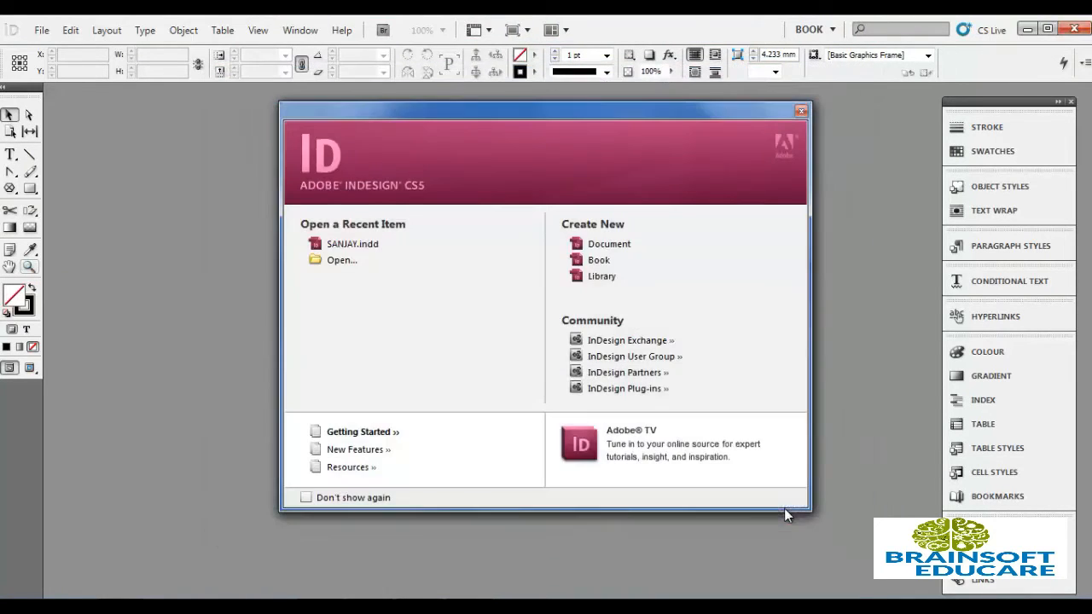
left_click(607, 245)
left_click(756, 175)
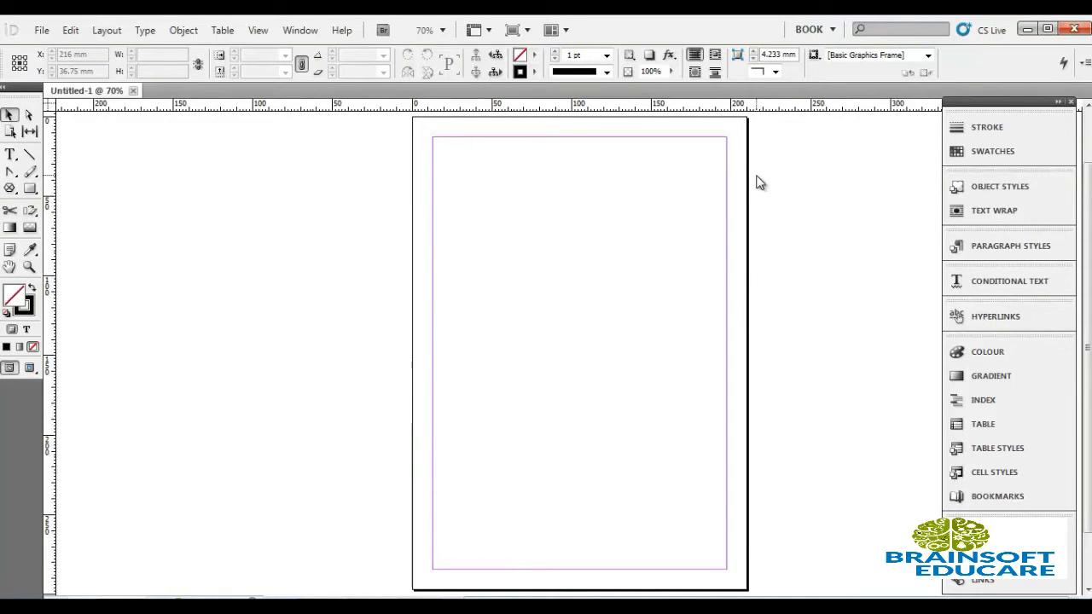
- Place the red 2011_ferrari_599 picture from the HD Wallpapers folder on the page at its full size
left_click(42, 31)
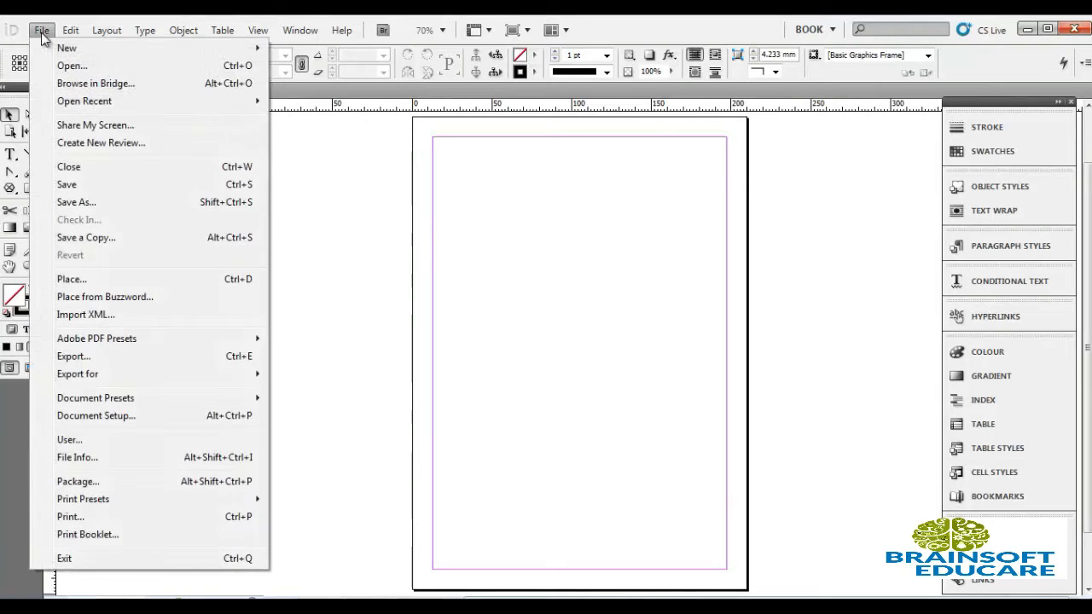
left_click(83, 278)
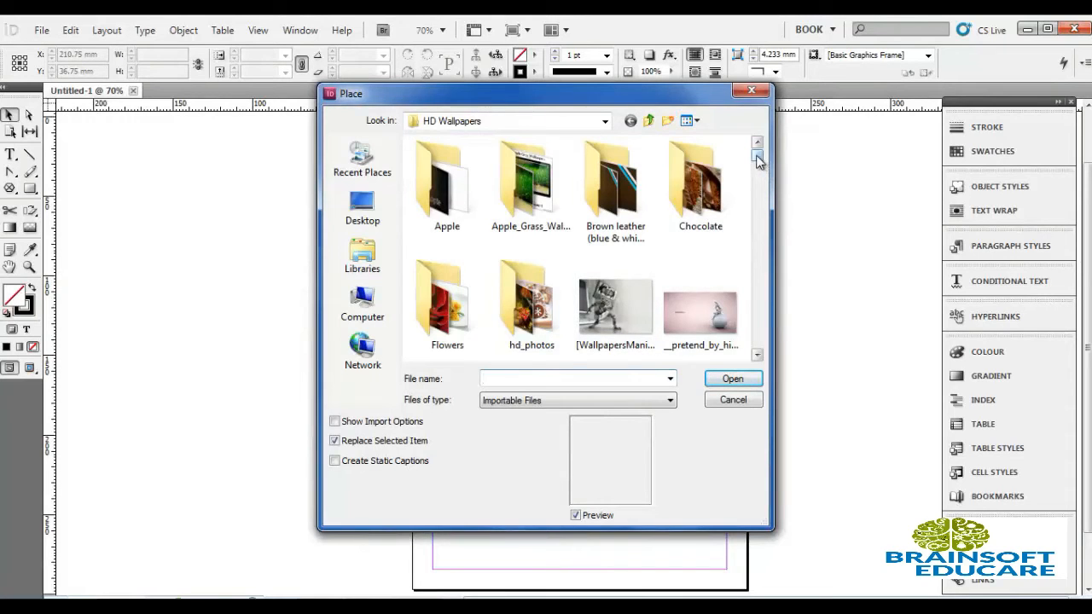
left_click_drag(758, 160, 758, 174)
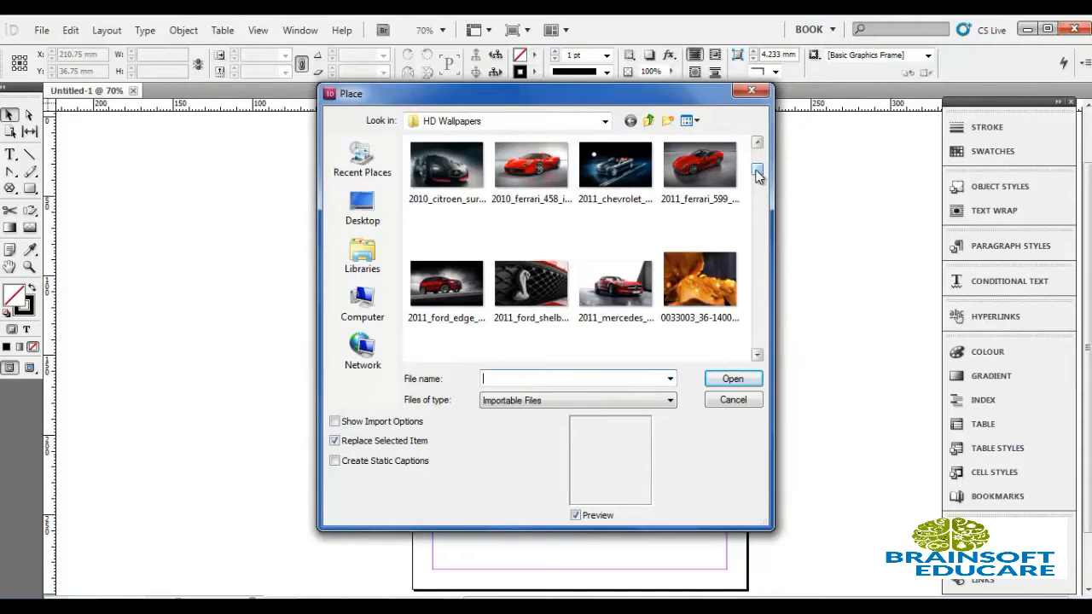
double_click(687, 171)
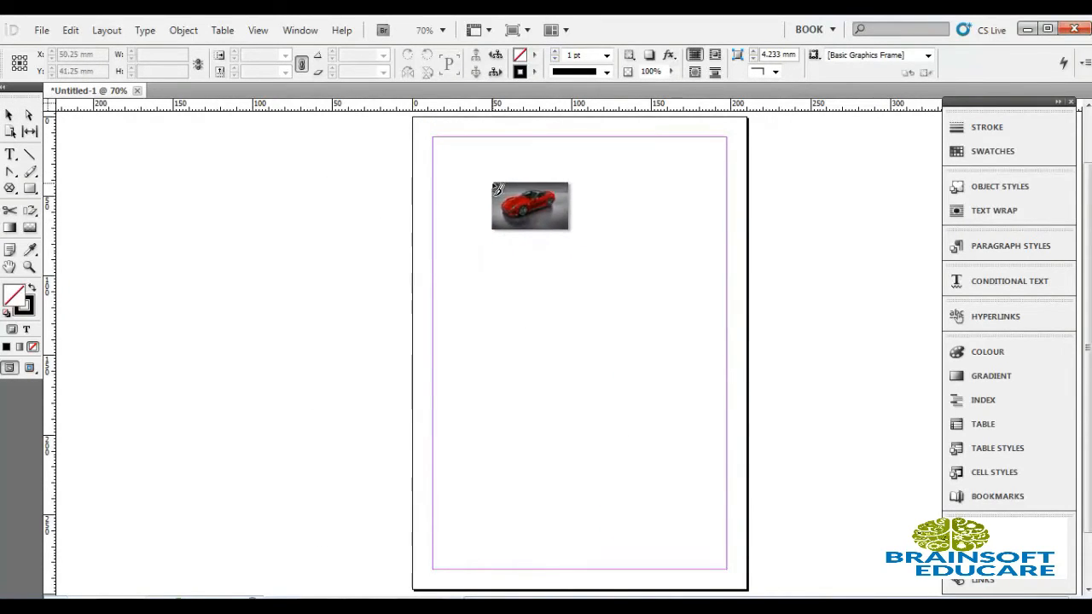
left_click_drag(492, 182, 492, 183)
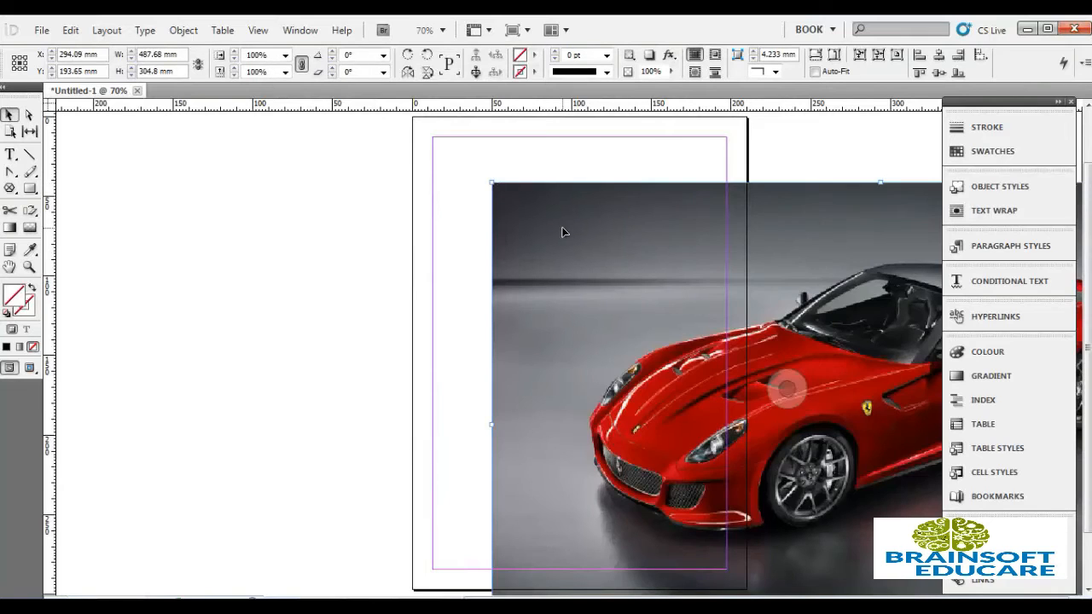
- Crop the car picture to about 207 × 170 mm in the page's upper half and sample a grey from the roof with the Eyedropper
left_click_drag(491, 179, 674, 343)
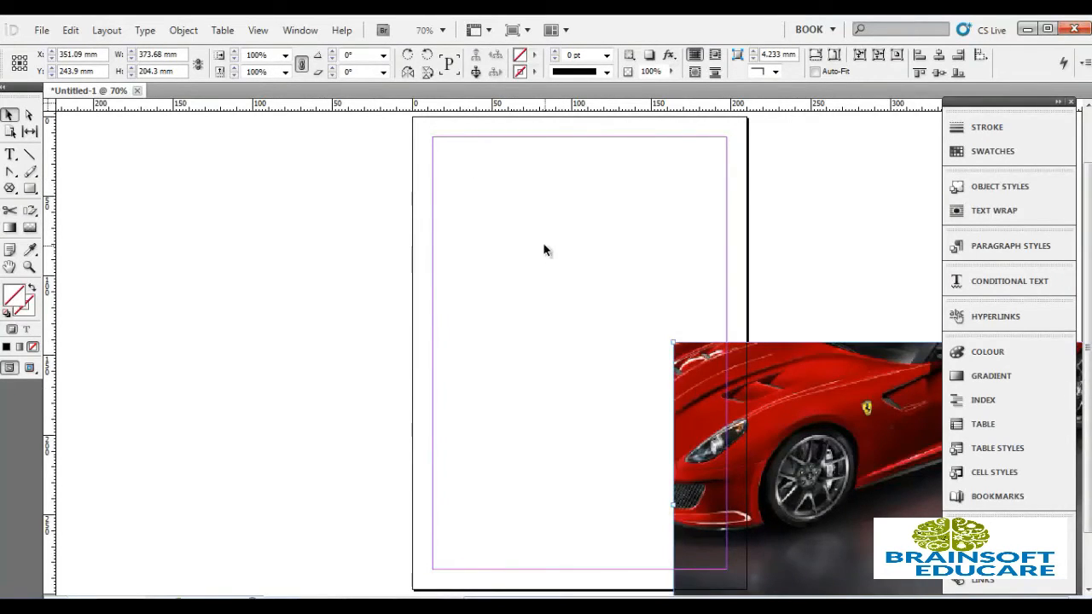
left_click_drag(881, 476, 840, 342)
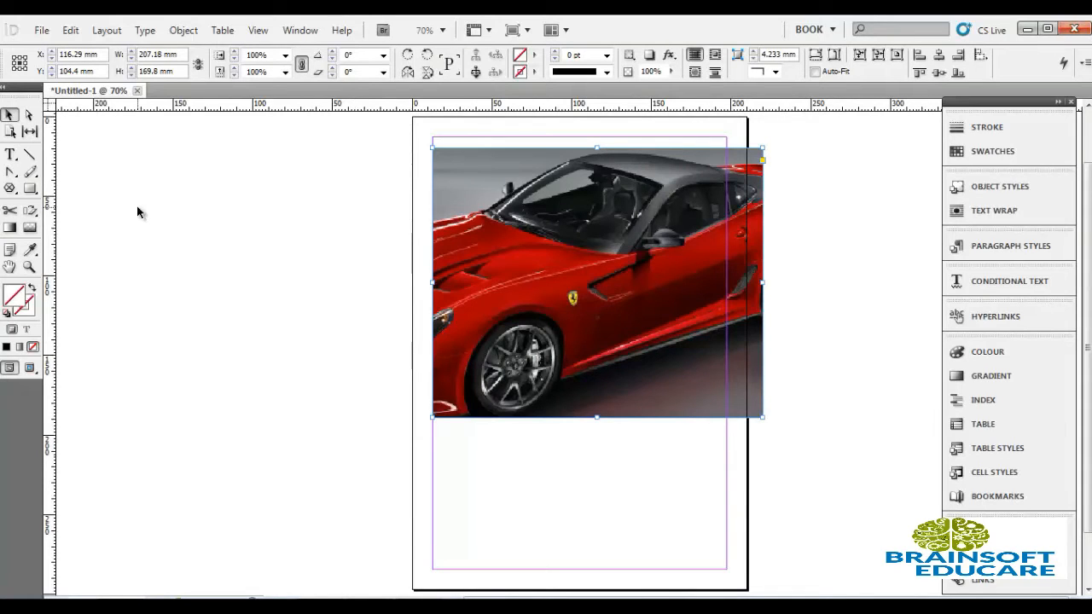
left_click(31, 248)
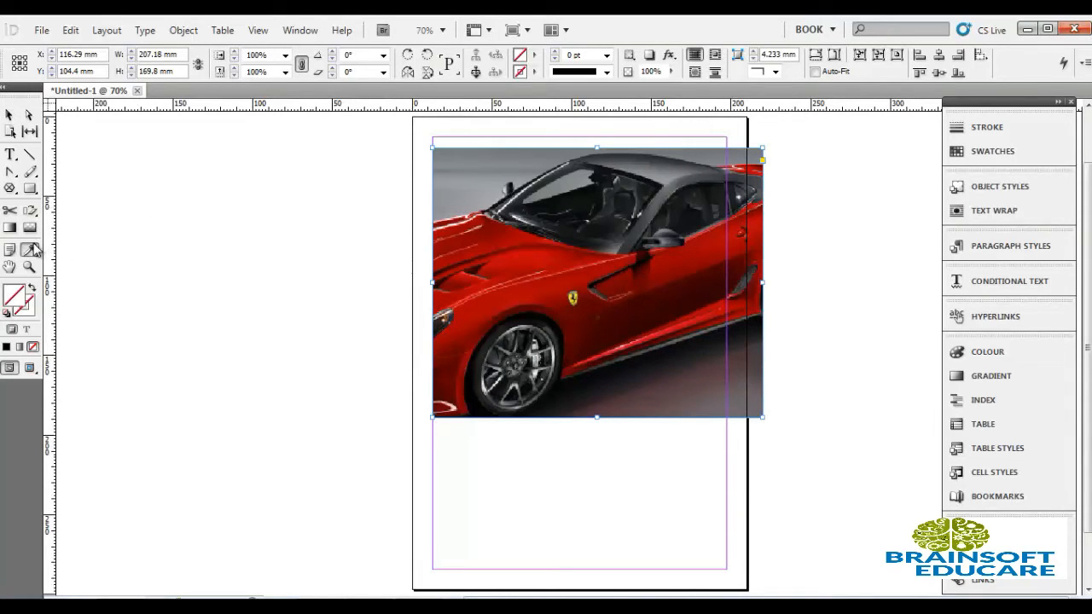
left_click(617, 158)
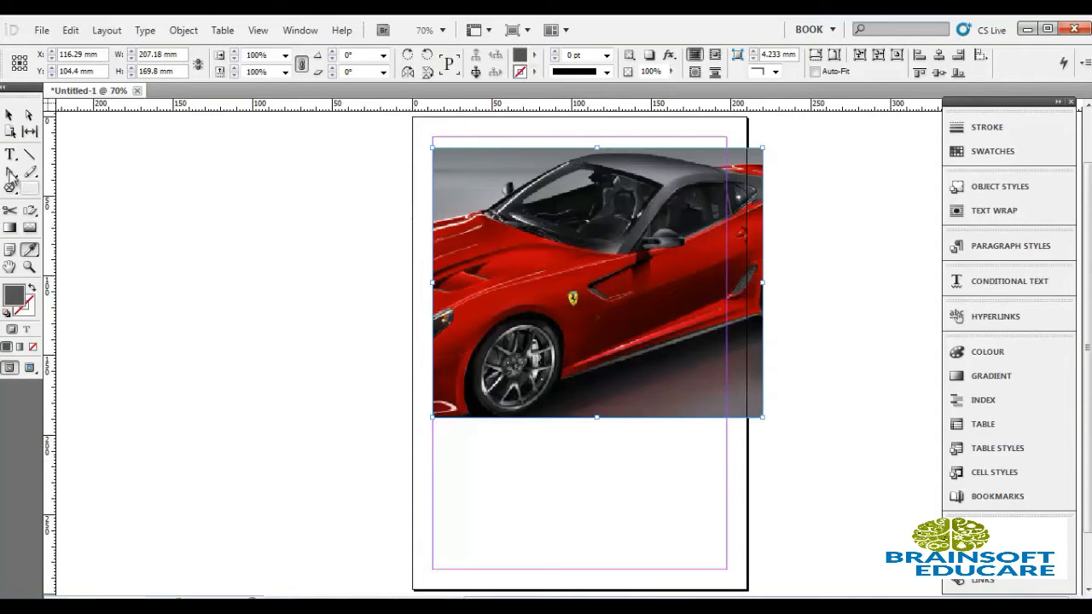
- Draw a rectangle about 122 × 52 mm below the car picture and fill it with a dark grey sampled from the picture
left_click(31, 188)
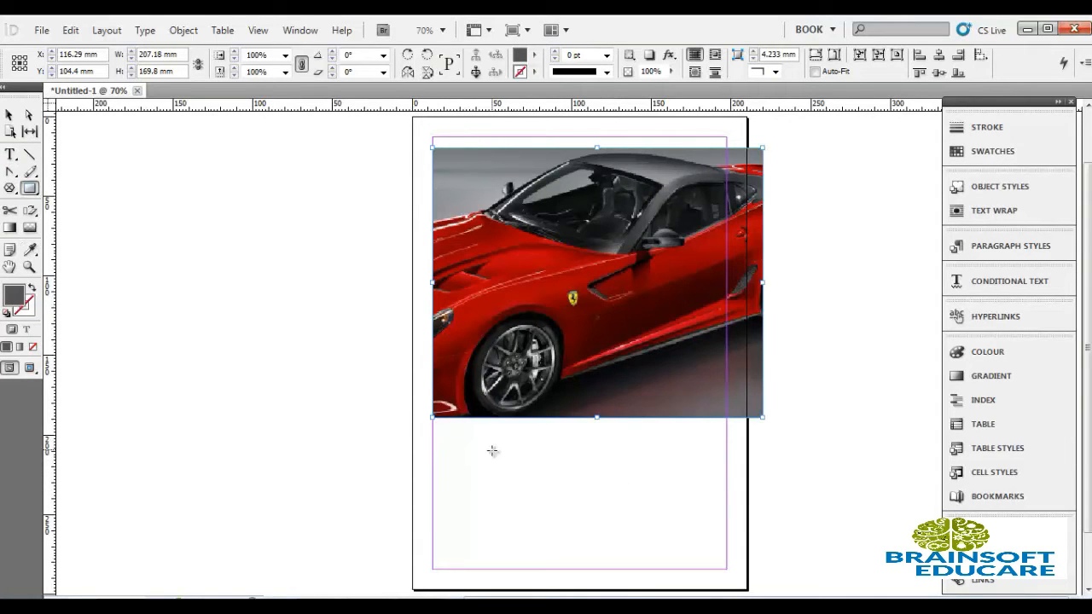
left_click_drag(488, 447, 680, 530)
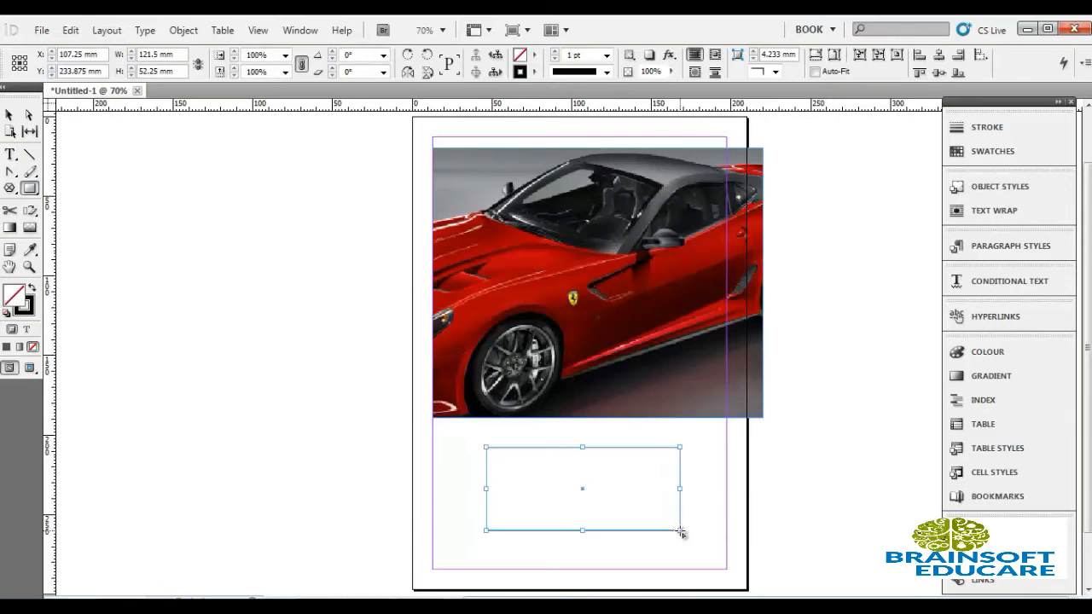
left_click(30, 250)
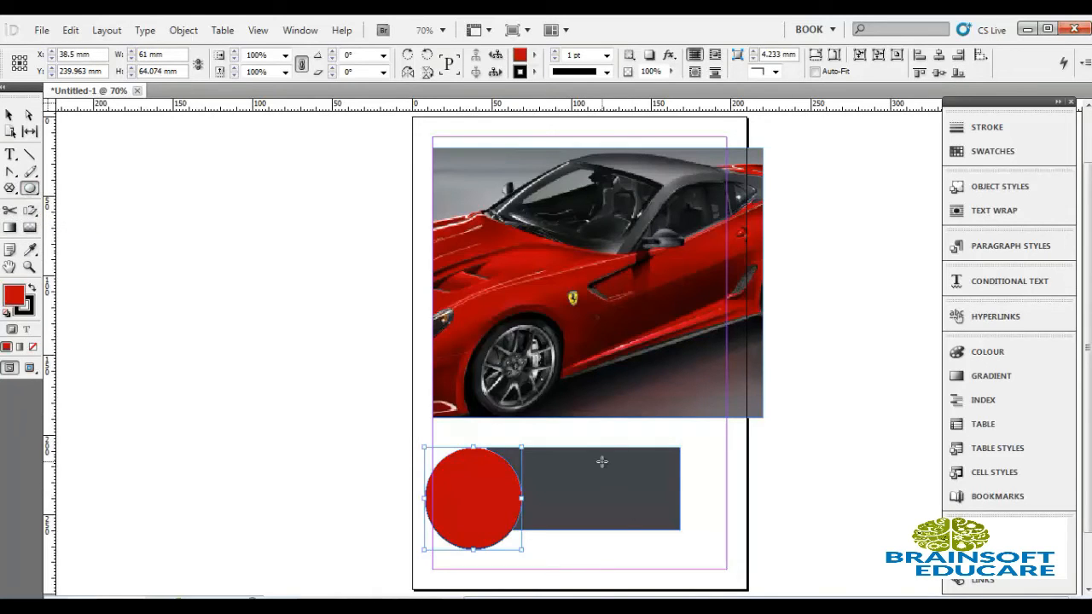
- Draw an ellipse about 88 × 55 mm over the grey rectangle's right end and fill it with a near-black colour sampled from the car picture
left_click_drag(602, 461, 742, 551)
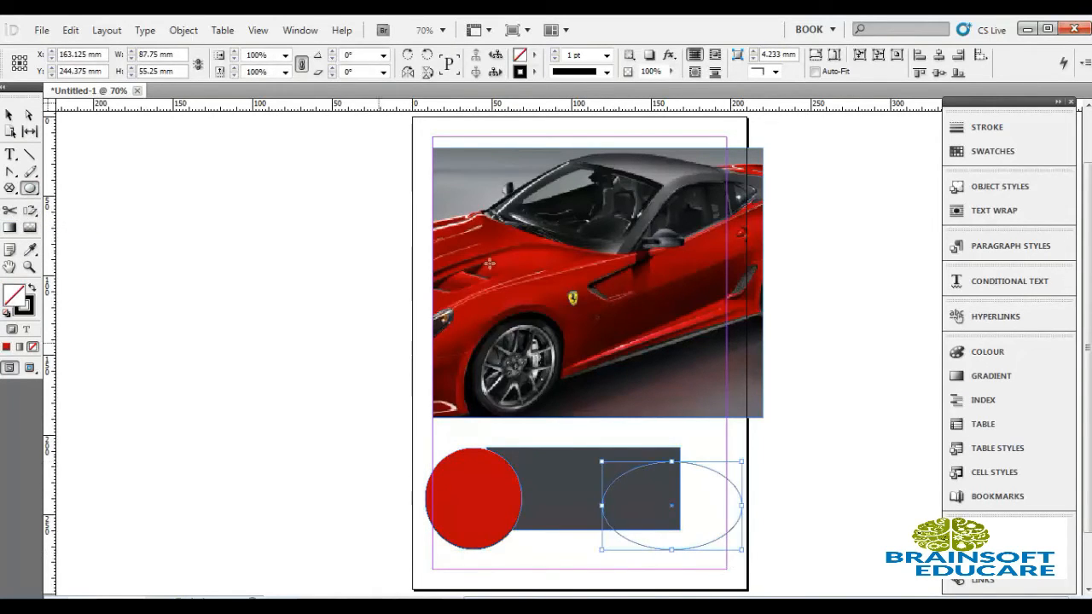
left_click(30, 249)
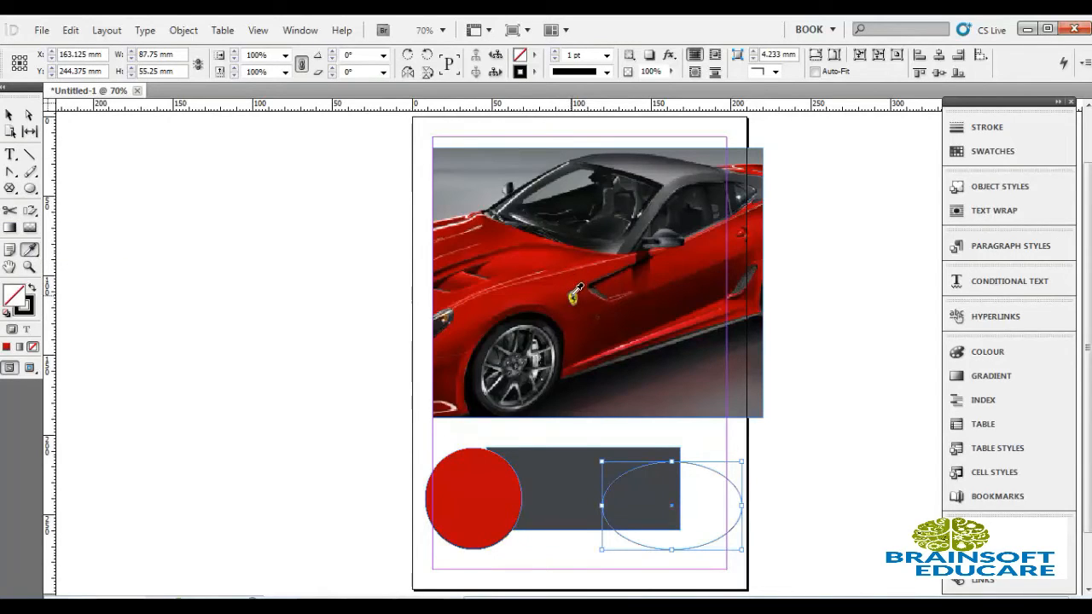
left_click(565, 293)
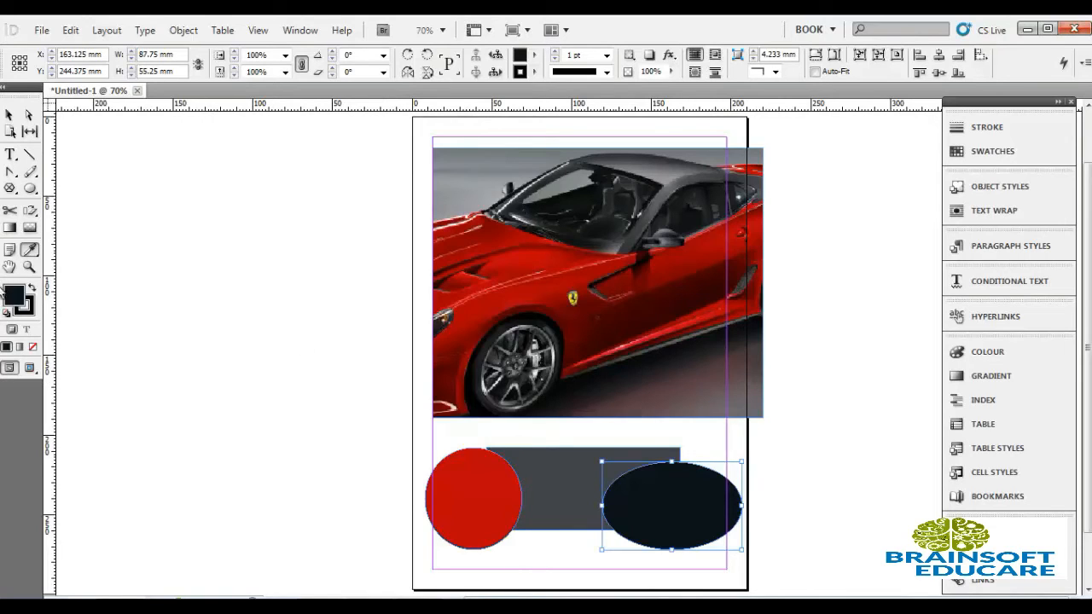
- Use the Measure tool to check distances along the sides of the car picture and diagonally across it
left_click(31, 252)
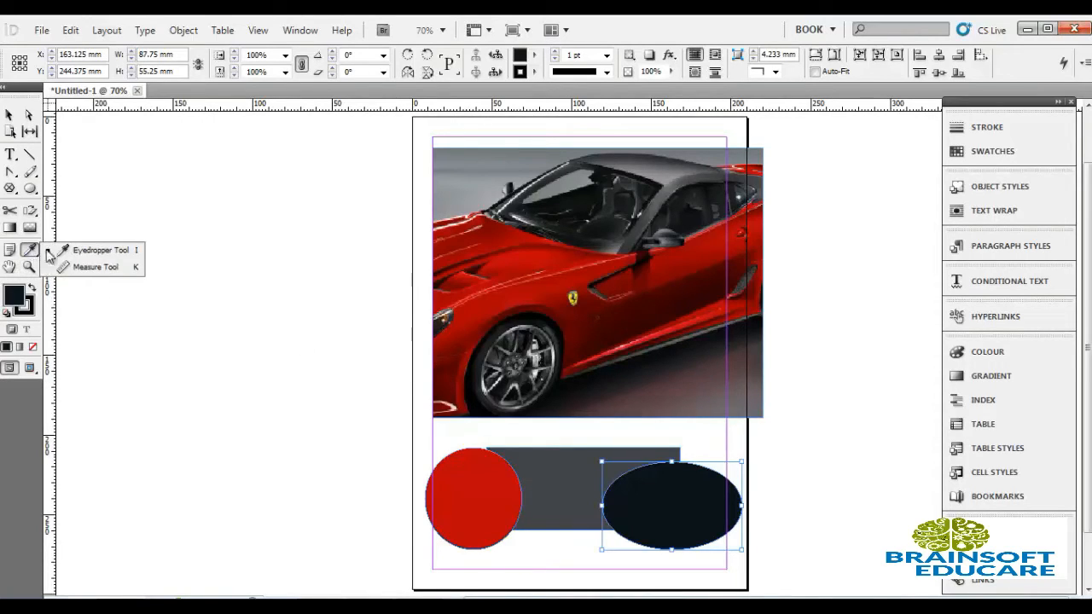
left_click(98, 267)
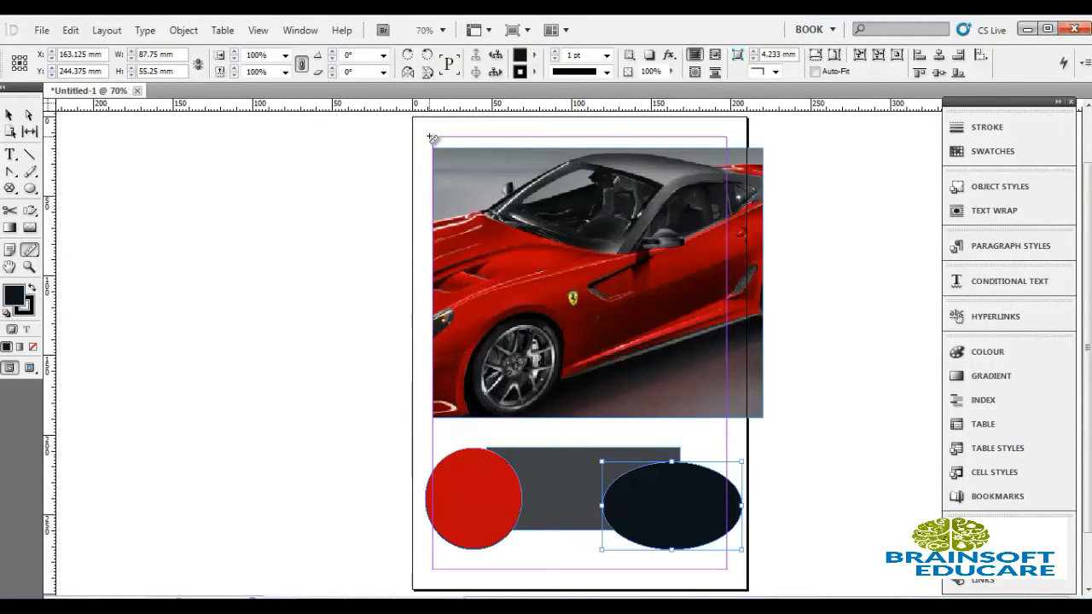
left_click_drag(431, 137, 444, 354)
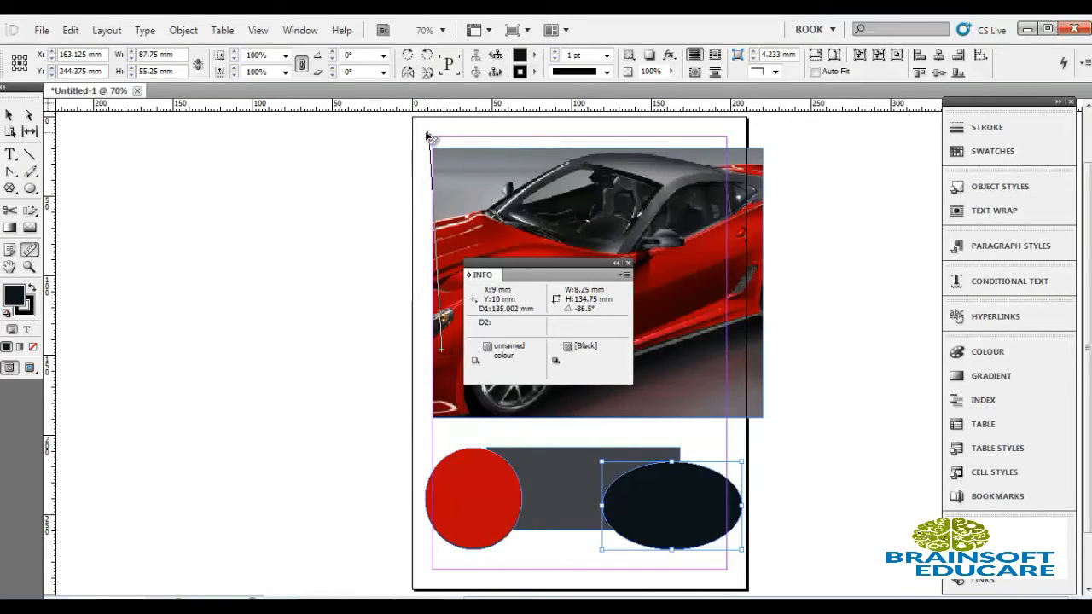
left_click_drag(426, 135, 430, 415)
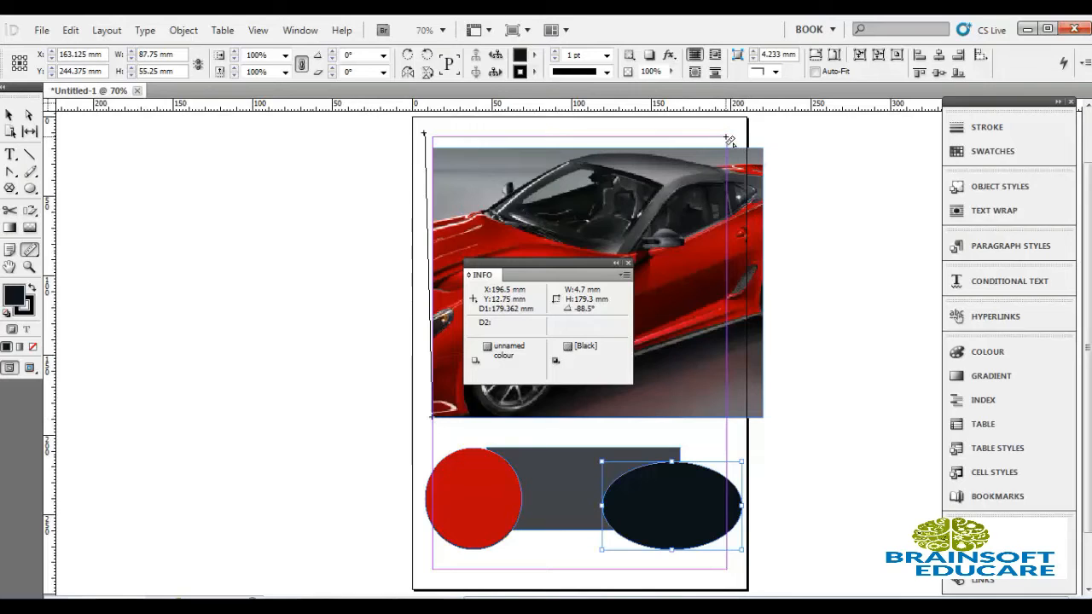
left_click_drag(729, 139, 726, 420)
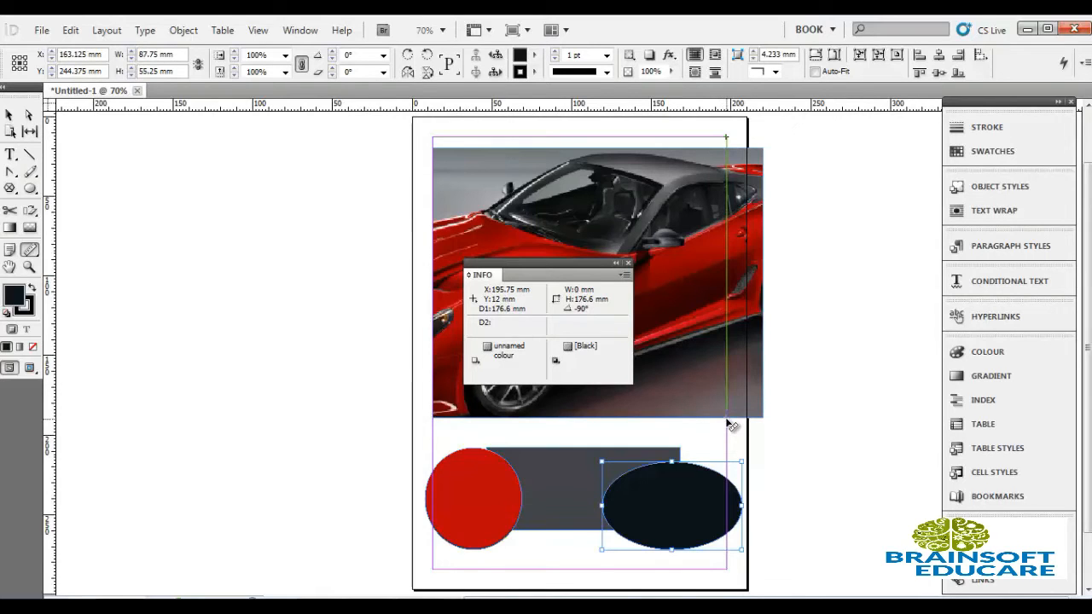
left_click_drag(727, 422, 433, 419)
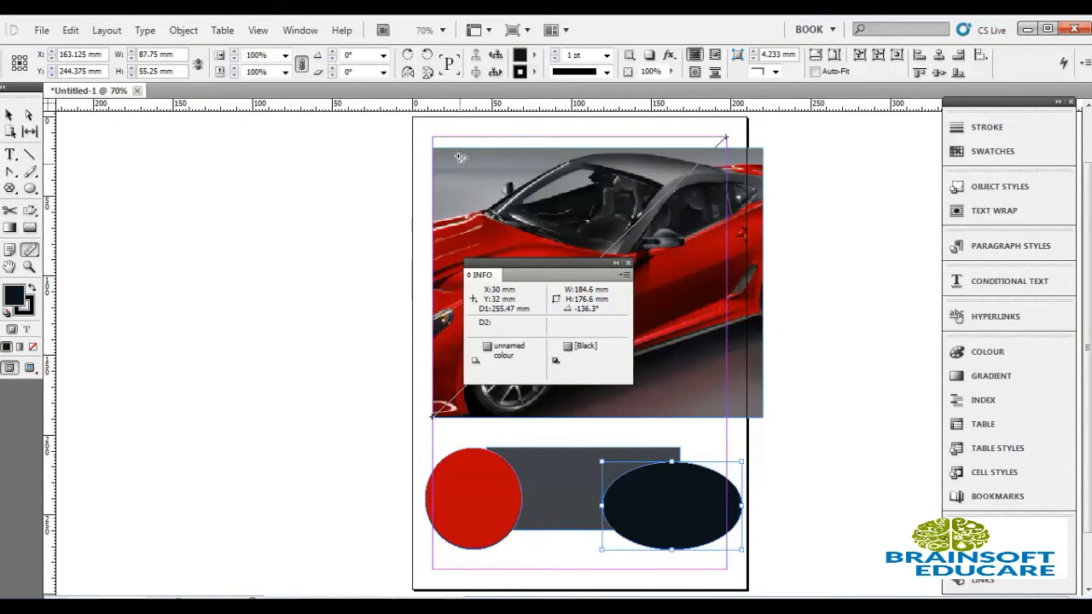
left_click_drag(433, 137, 664, 276)
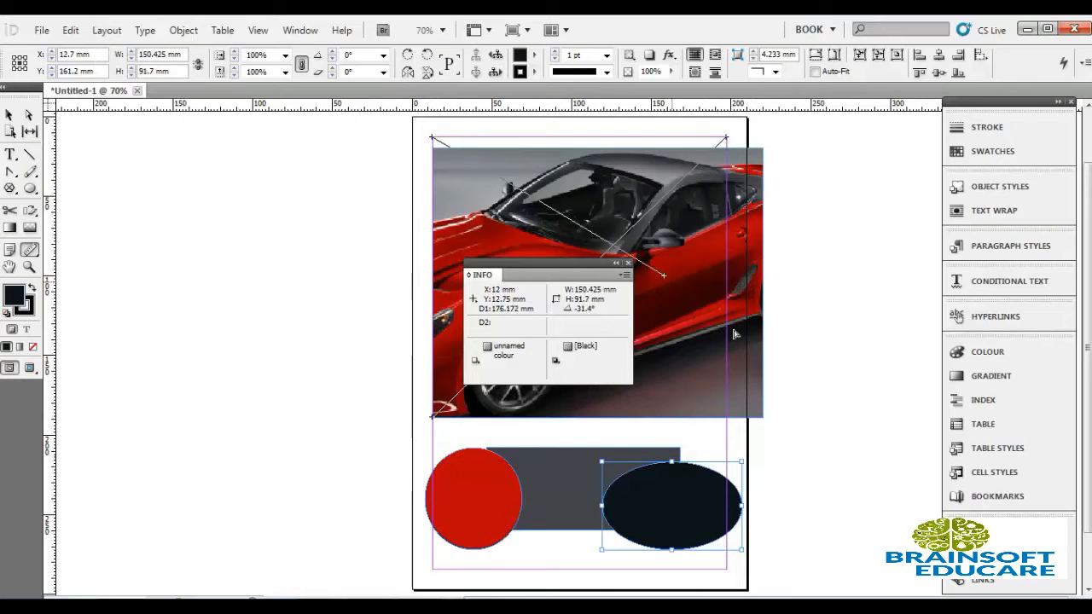
left_click_drag(733, 335, 725, 408)
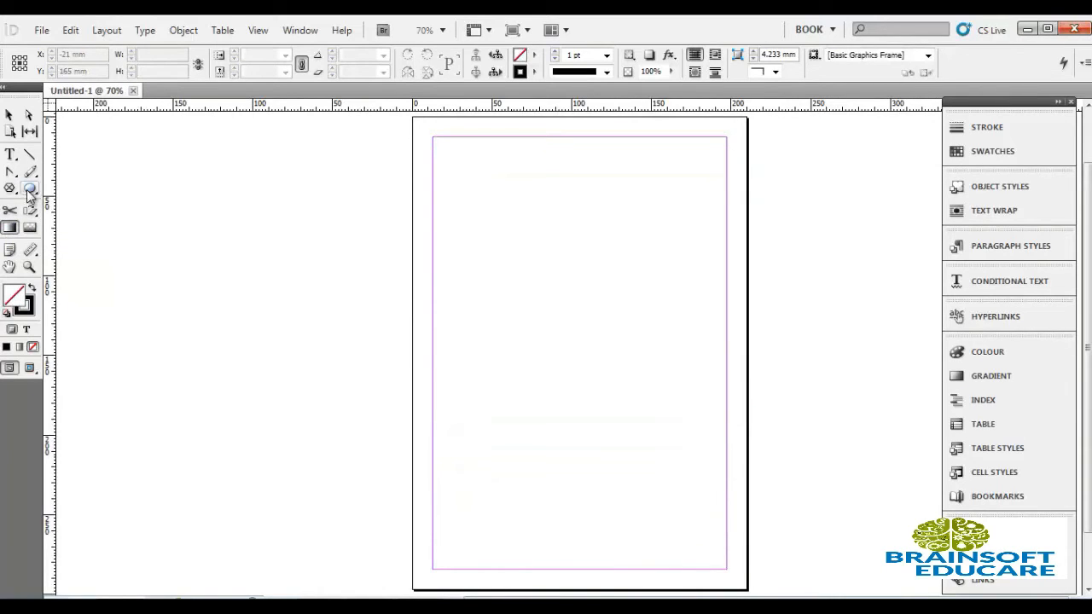
- Draw an ellipse about 142.5 × 114.5 mm on the blank page and give it a diagonal white-to-black gradient fill
left_click(29, 189)
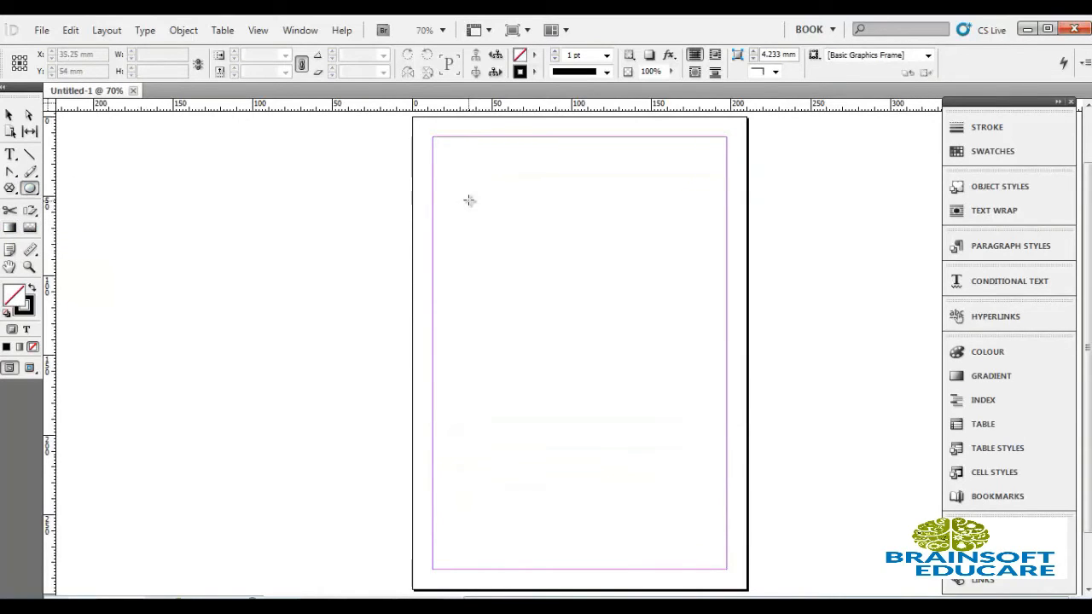
left_click_drag(469, 199, 696, 382)
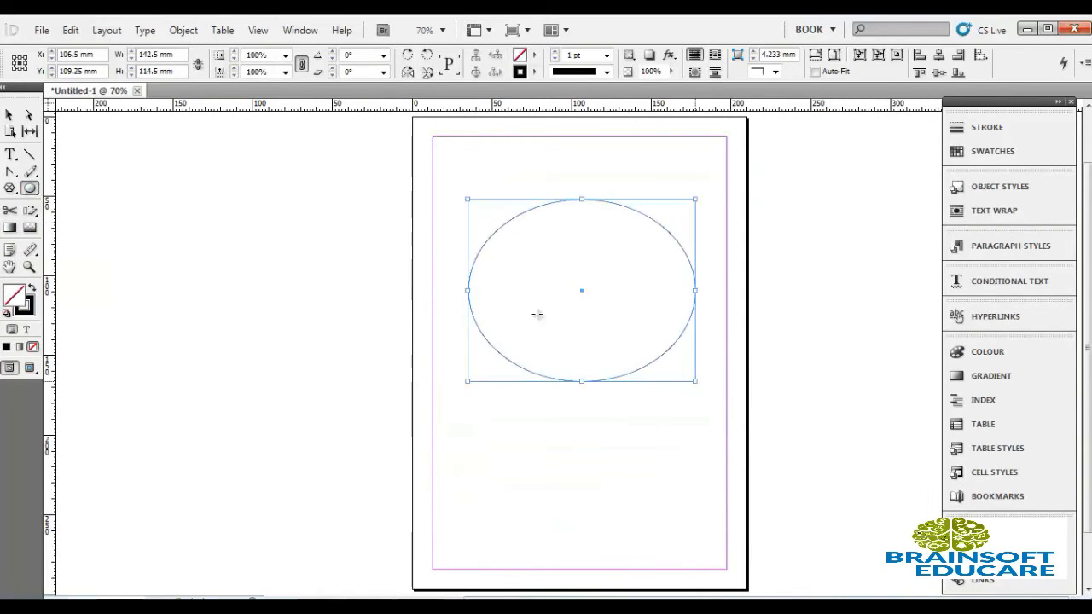
left_click(10, 230)
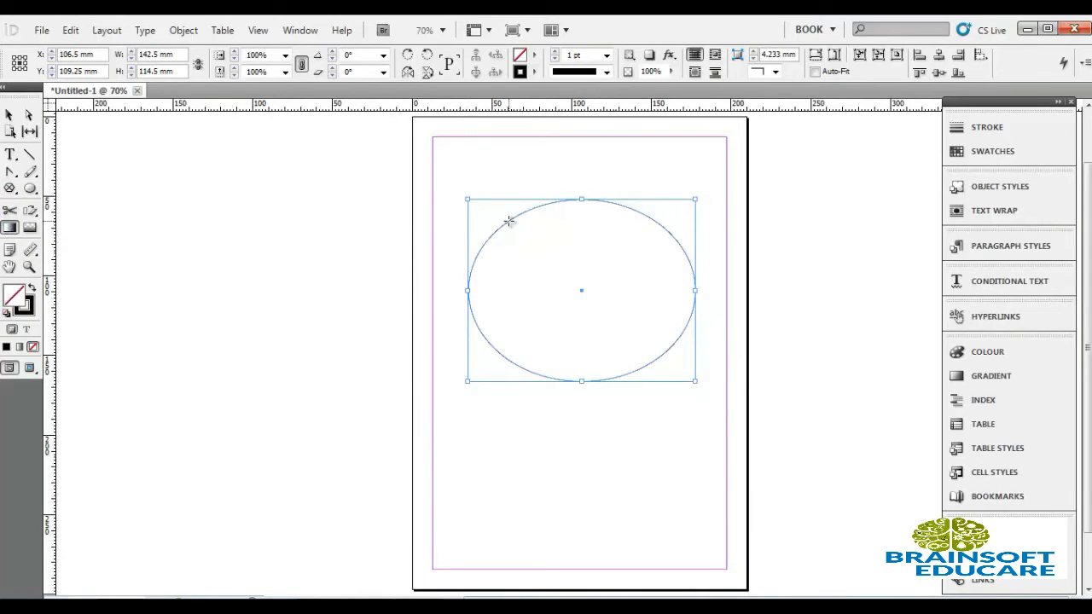
left_click_drag(509, 222, 680, 328)
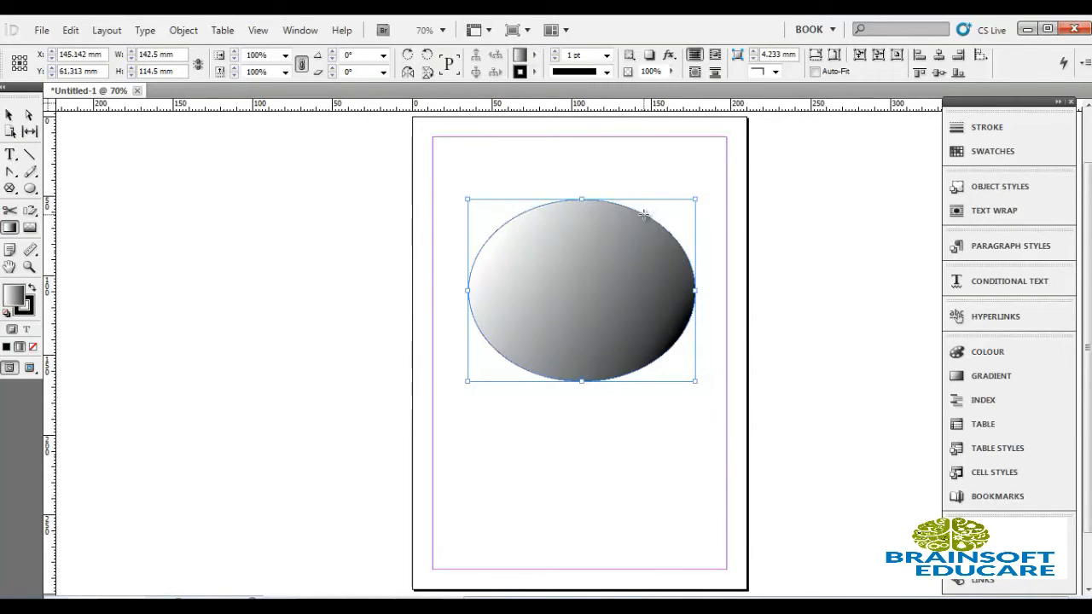
- Redirect the ellipse's gradient several ways, ending with a short horizontal blend from black on the left to white on the right
left_click_drag(649, 218, 474, 343)
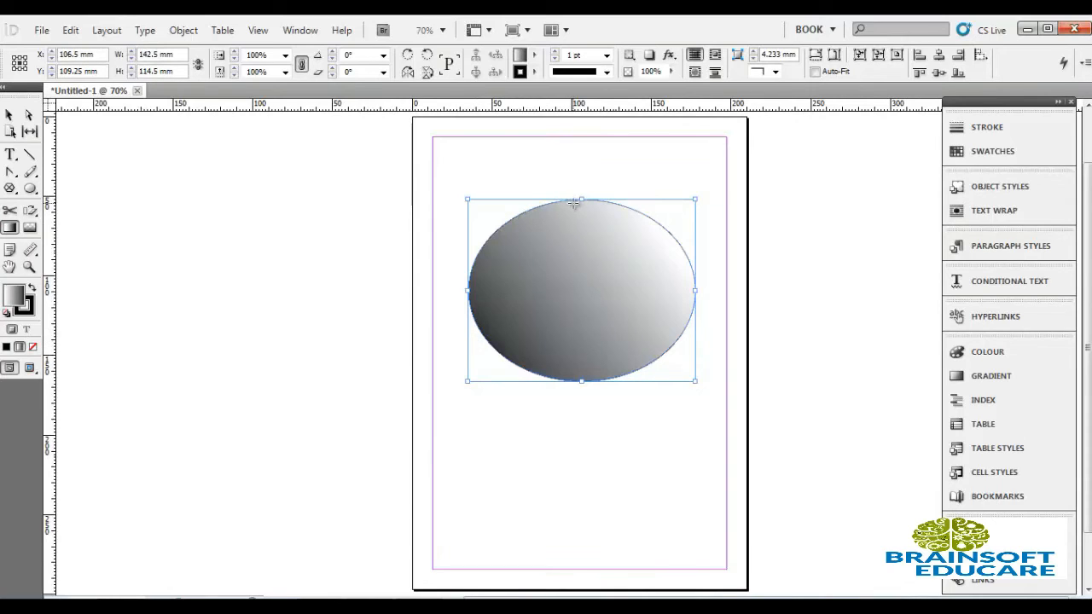
left_click_drag(576, 202, 575, 304)
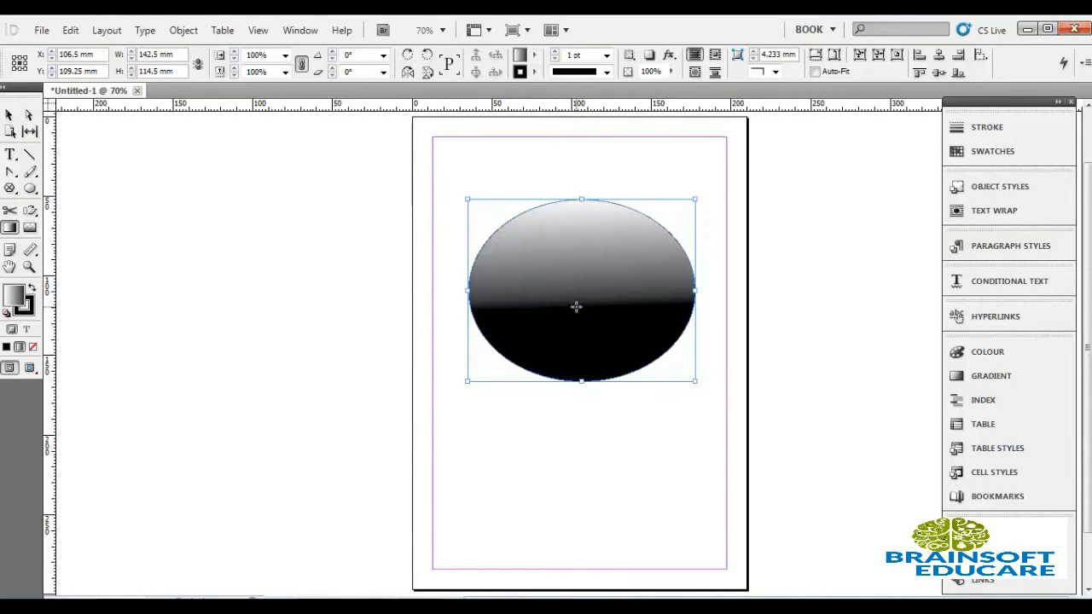
left_click_drag(484, 254, 629, 293)
left_click_drag(581, 209, 580, 325)
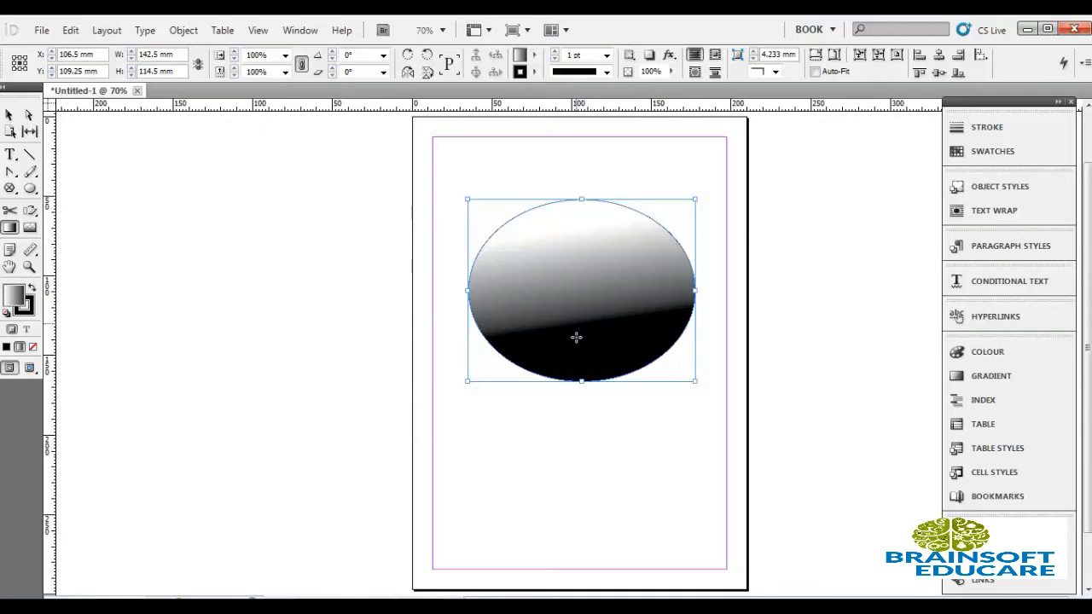
left_click_drag(581, 380, 582, 276)
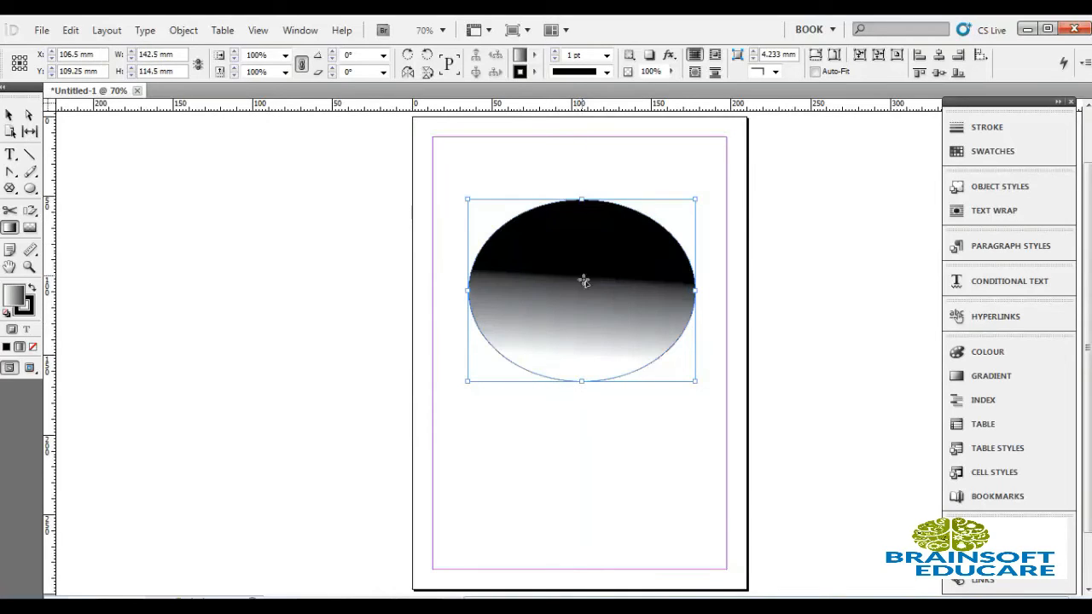
left_click_drag(518, 300, 585, 294)
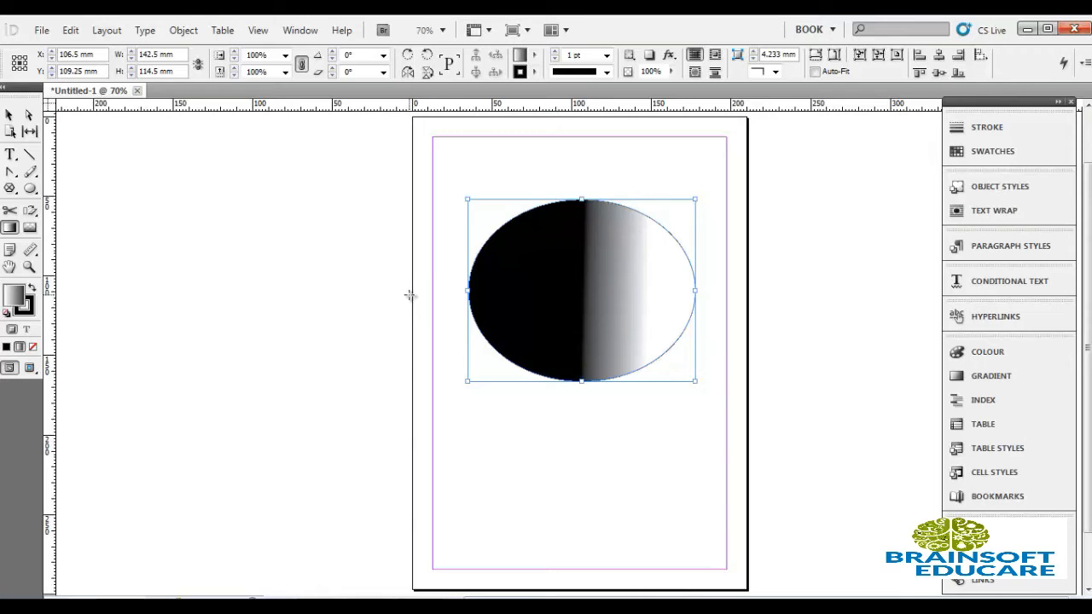
- Place a wallpaper picture from the HD Wallpapers folder inside the ellipse and fade it with the Gradient Feather tool
left_click(41, 30)
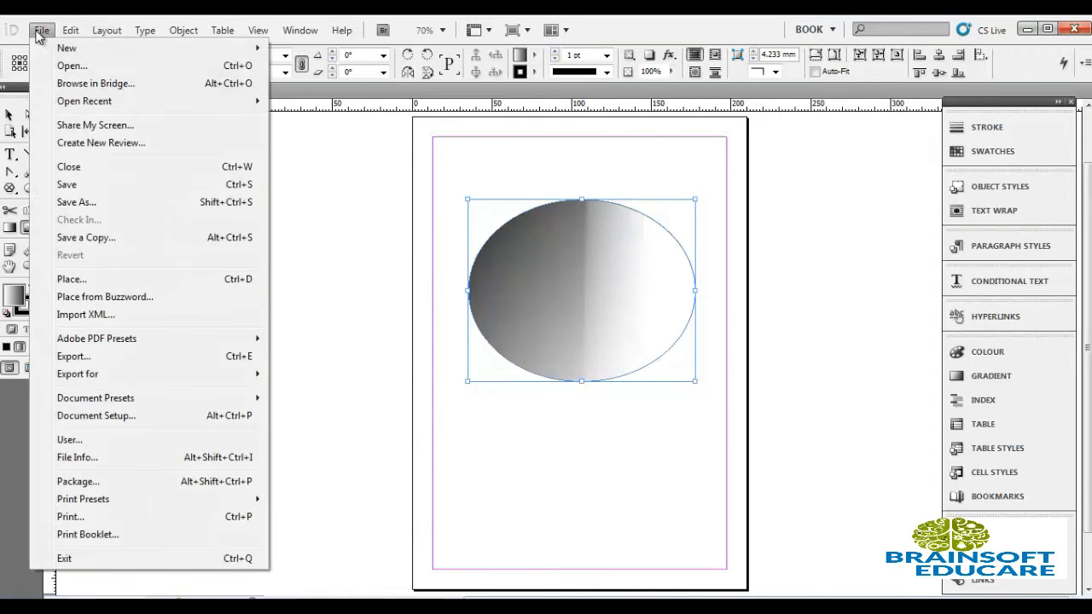
left_click(100, 281)
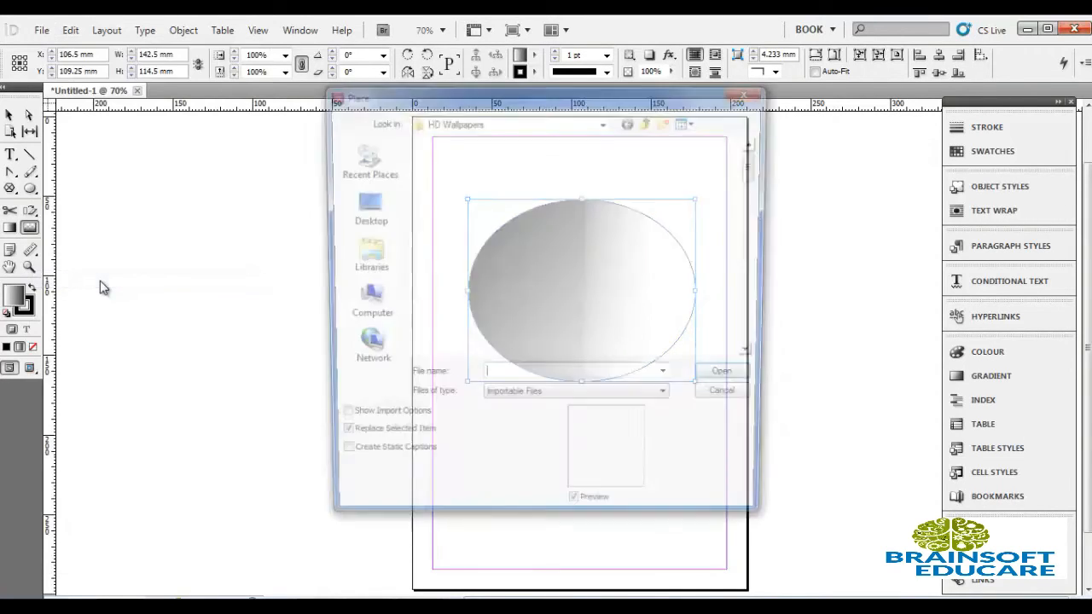
left_click(627, 309)
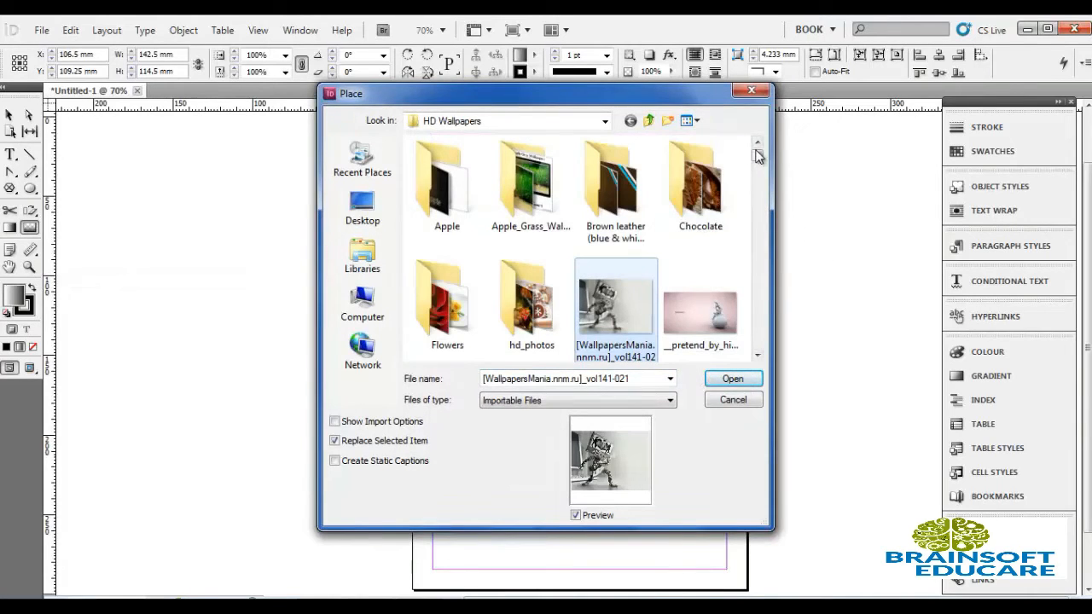
left_click_drag(758, 157, 758, 175)
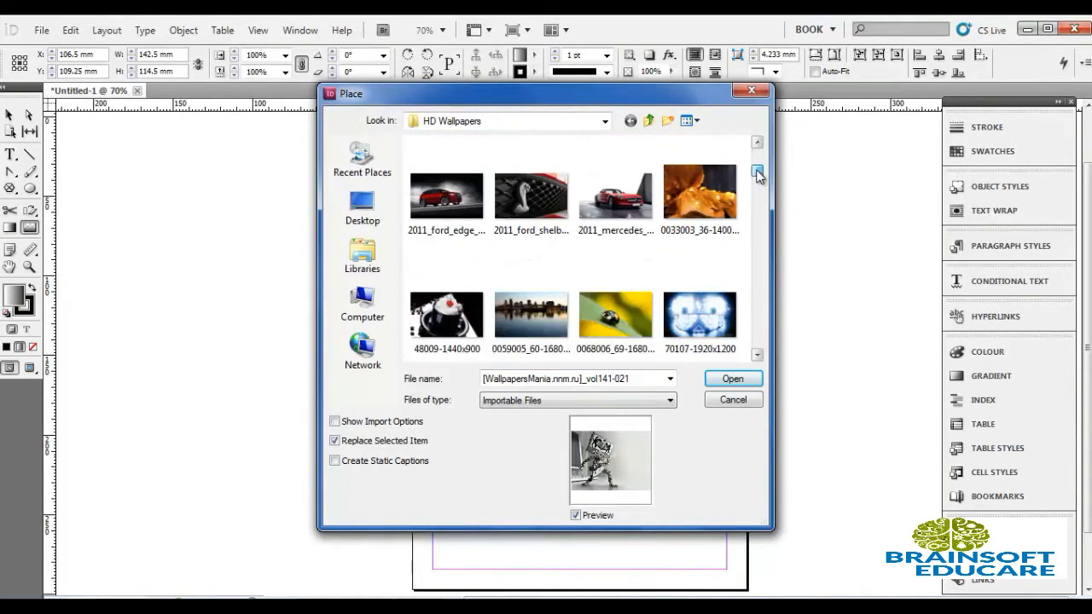
scroll(759, 175, "down", 5)
scroll(758, 175, "up", 3)
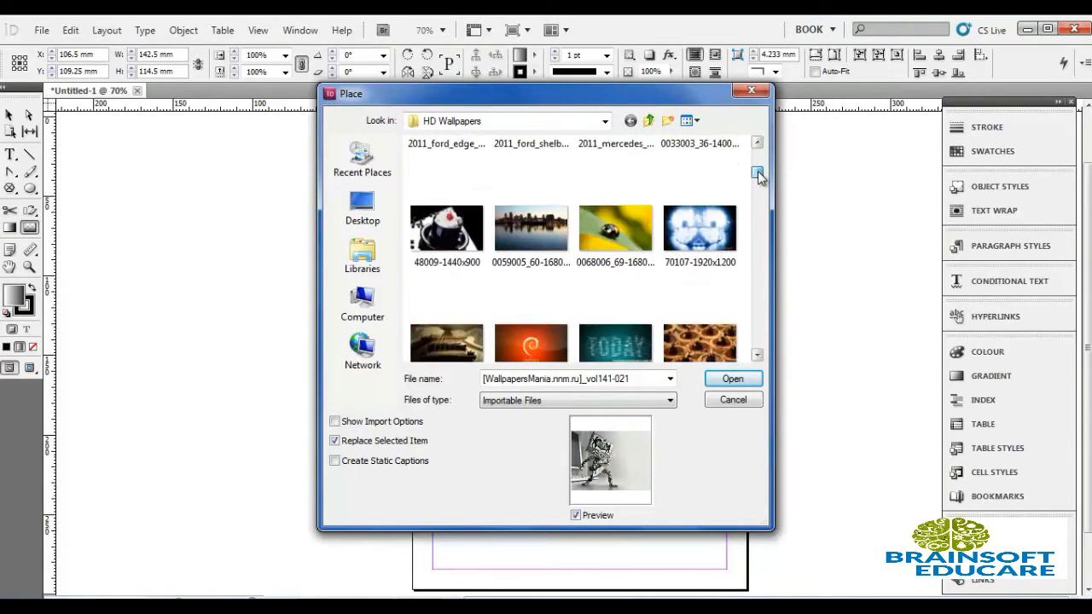
scroll(758, 175, "down", 3)
scroll(759, 175, "up", 3)
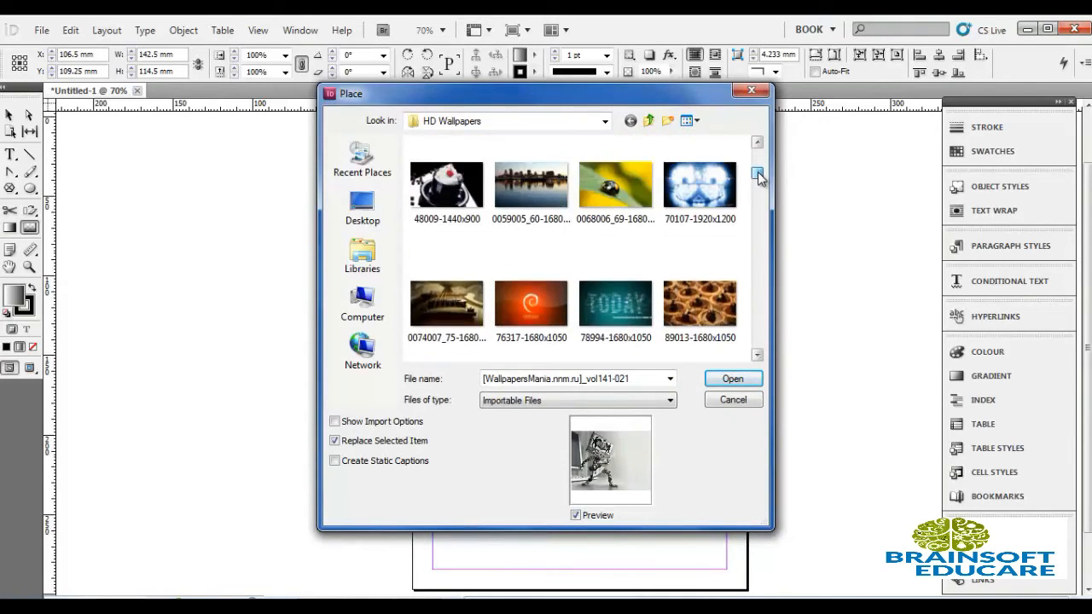
double_click(607, 245)
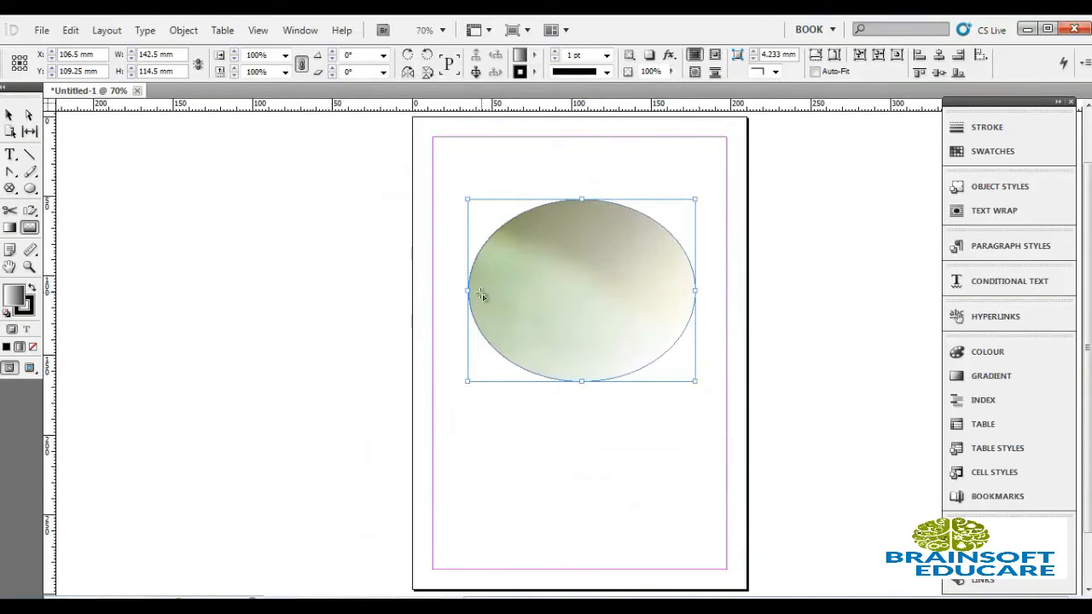
left_click_drag(482, 294, 435, 318)
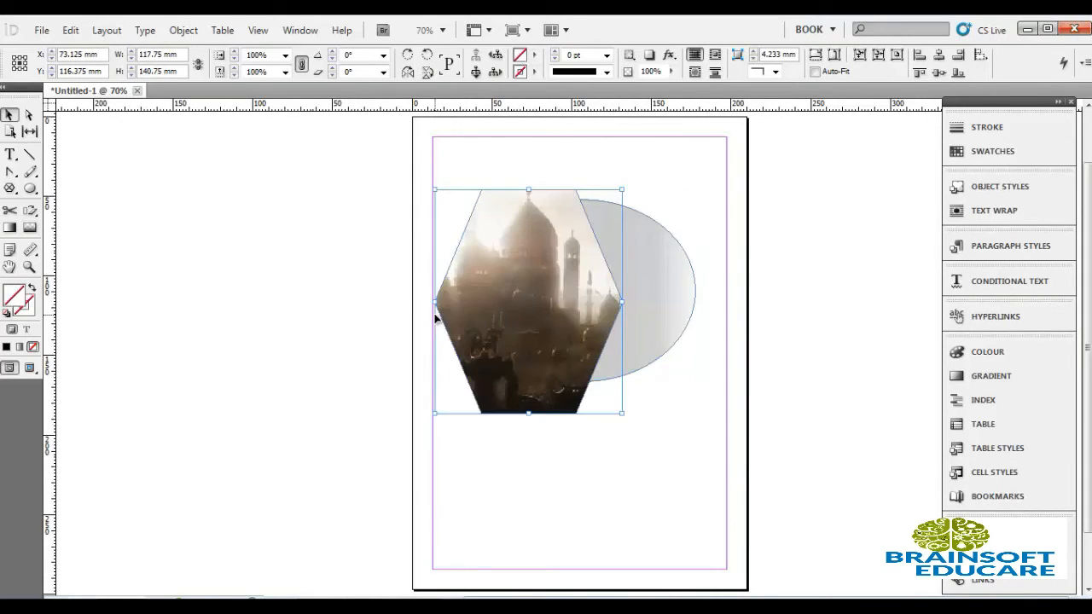
- Fade the hexagonal mosque picture in several directions with the Gradient Feather tool, ending opaque at its left edge and more transparent towards the right
left_click(583, 489)
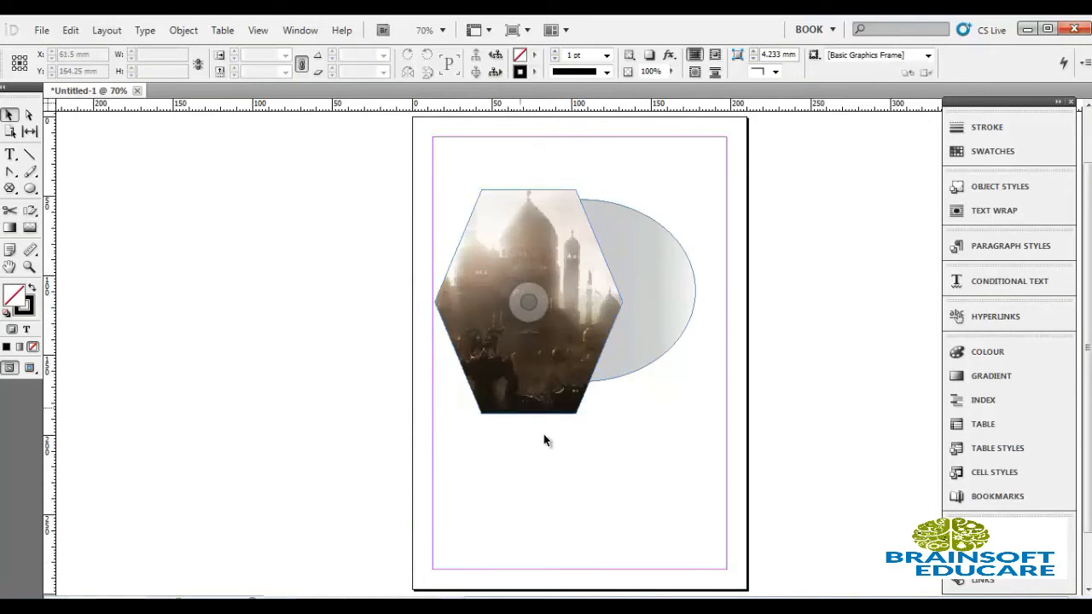
left_click(30, 227)
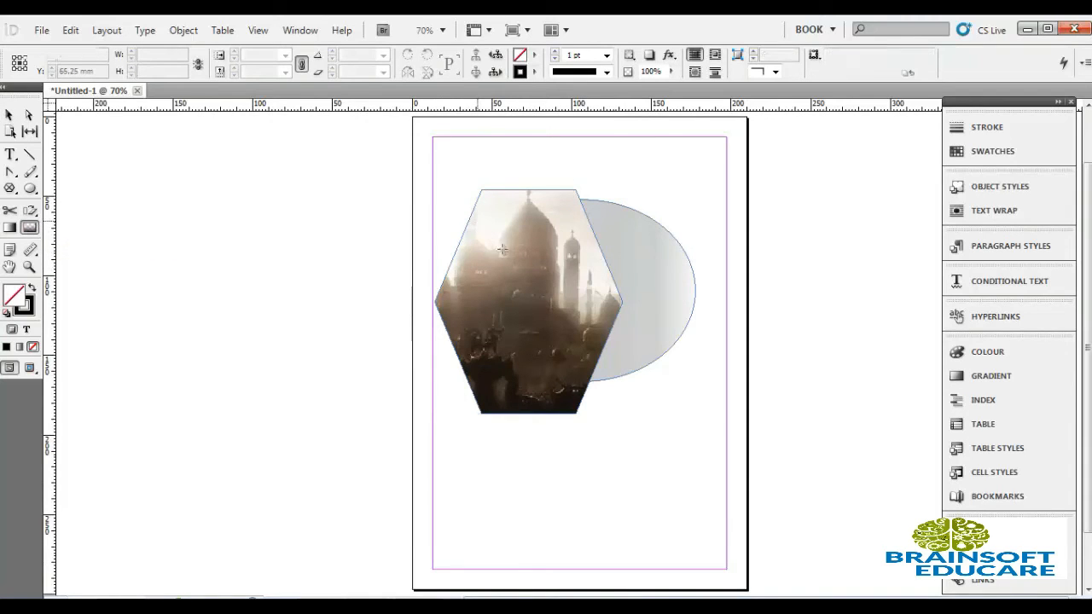
left_click(580, 337)
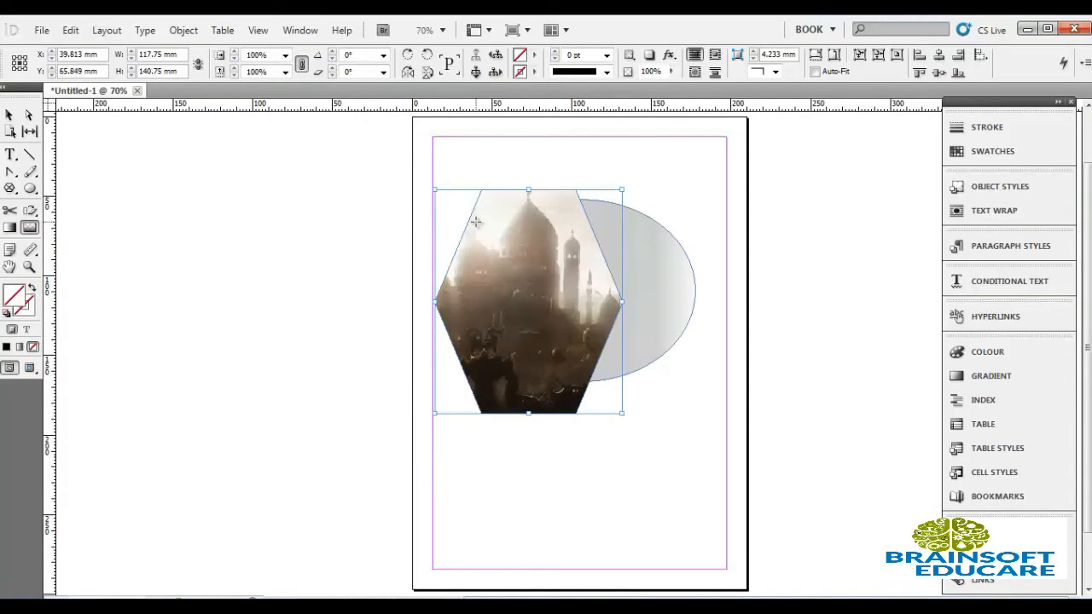
left_click_drag(475, 222, 627, 341)
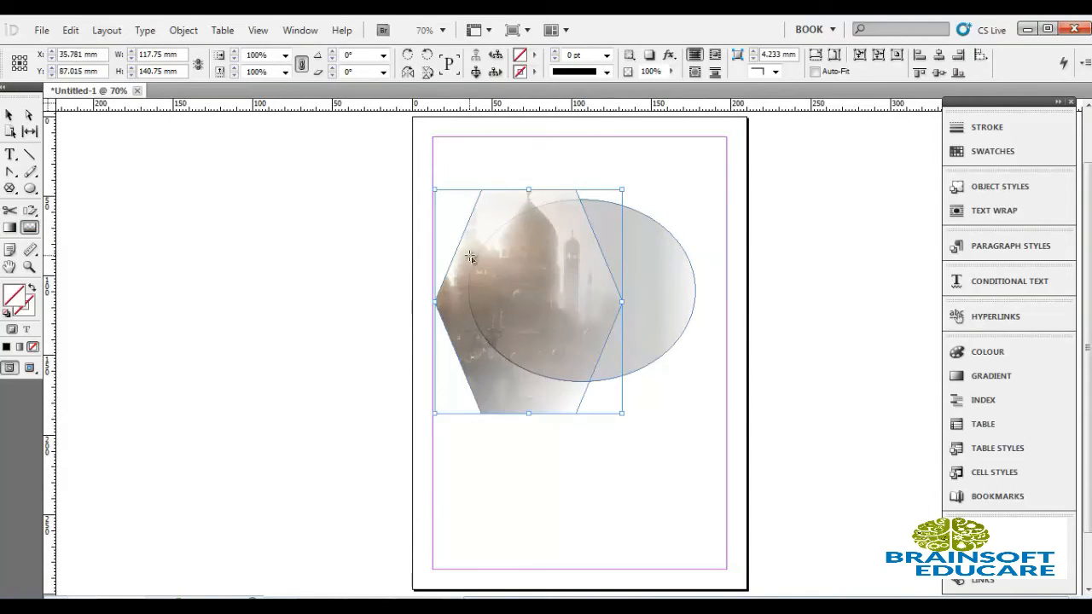
left_click_drag(470, 256, 672, 263)
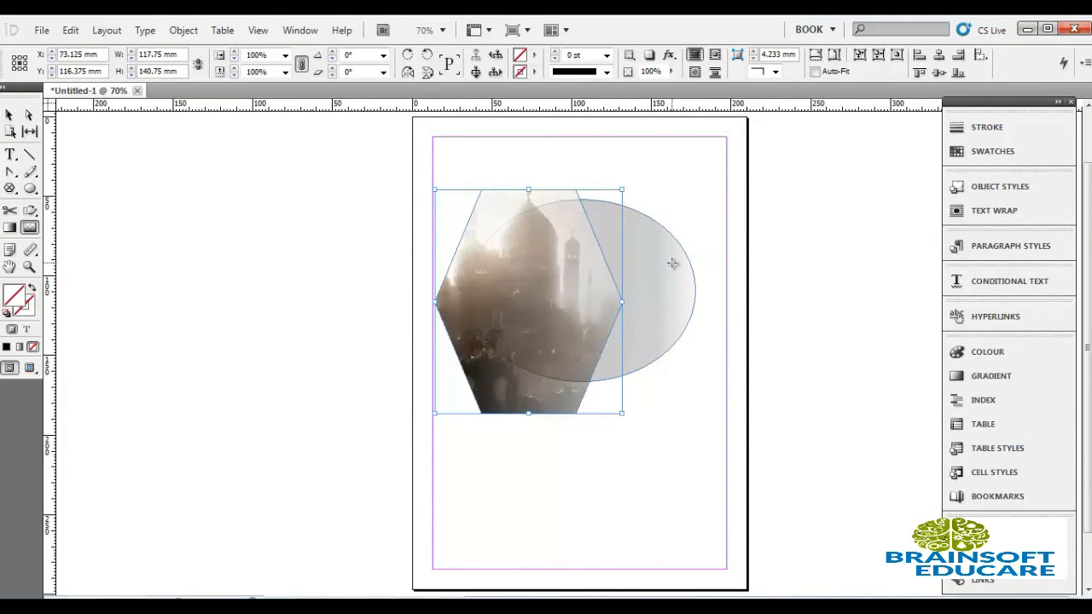
left_click_drag(439, 314, 680, 263)
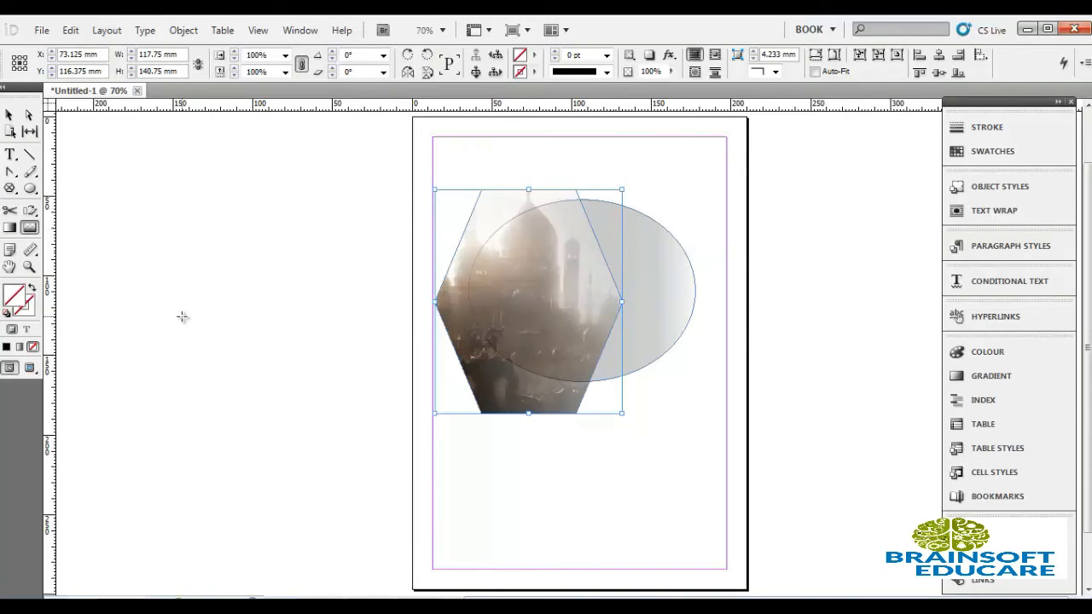
- Draw an unfilled ellipse about 126 × 68.75 mm in the upper half of the blank page
left_click(11, 215)
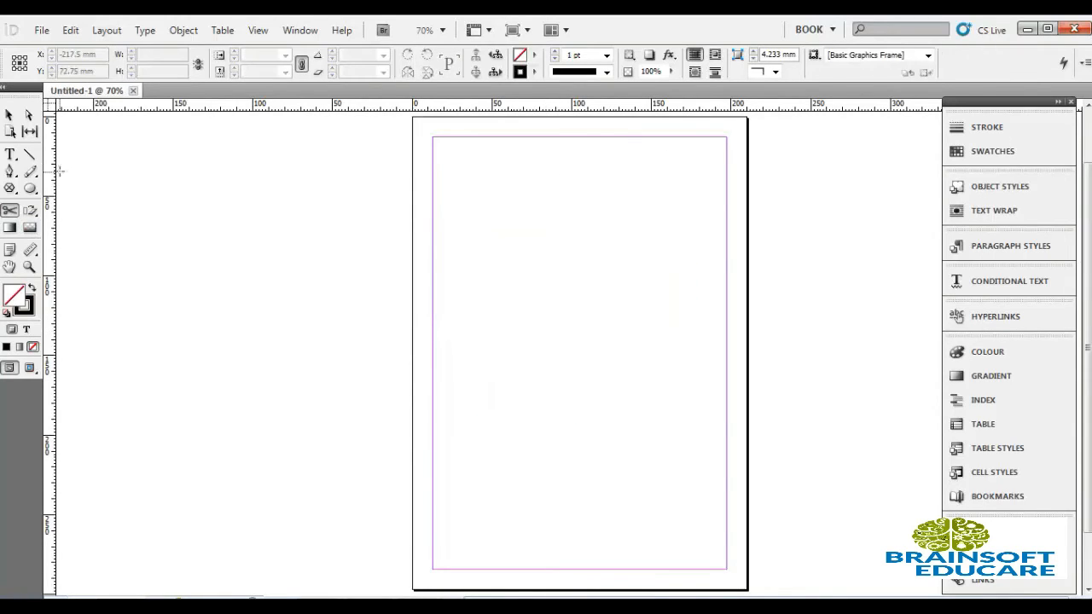
left_click(30, 188)
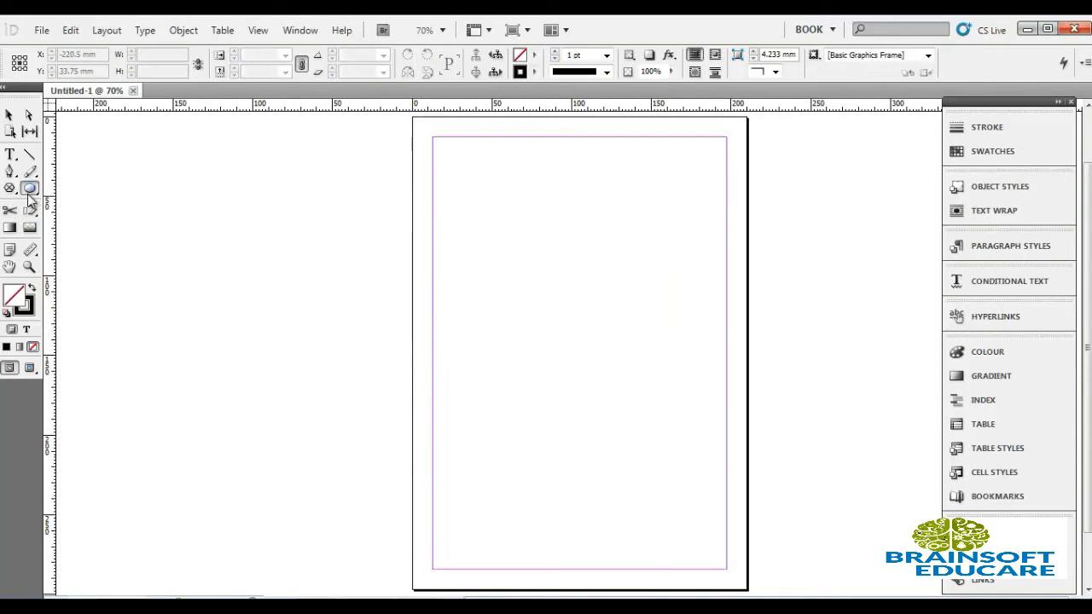
left_click_drag(456, 239, 655, 348)
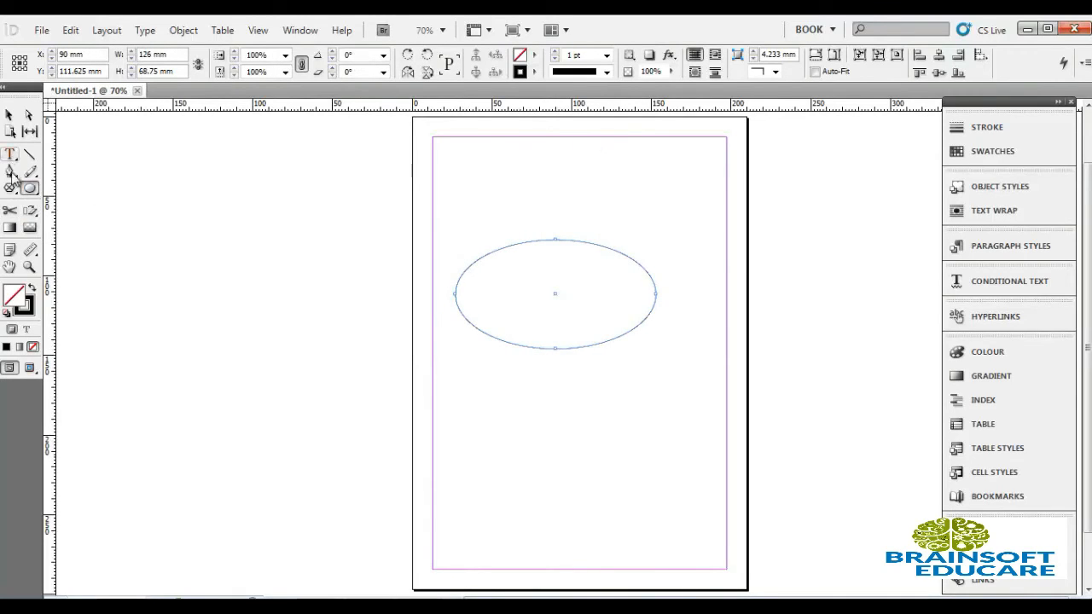
- Cut the ellipse with the Scissors tool at its top, bottom and left points, bending the right half inward into a bottle-neck shape
left_click(12, 212)
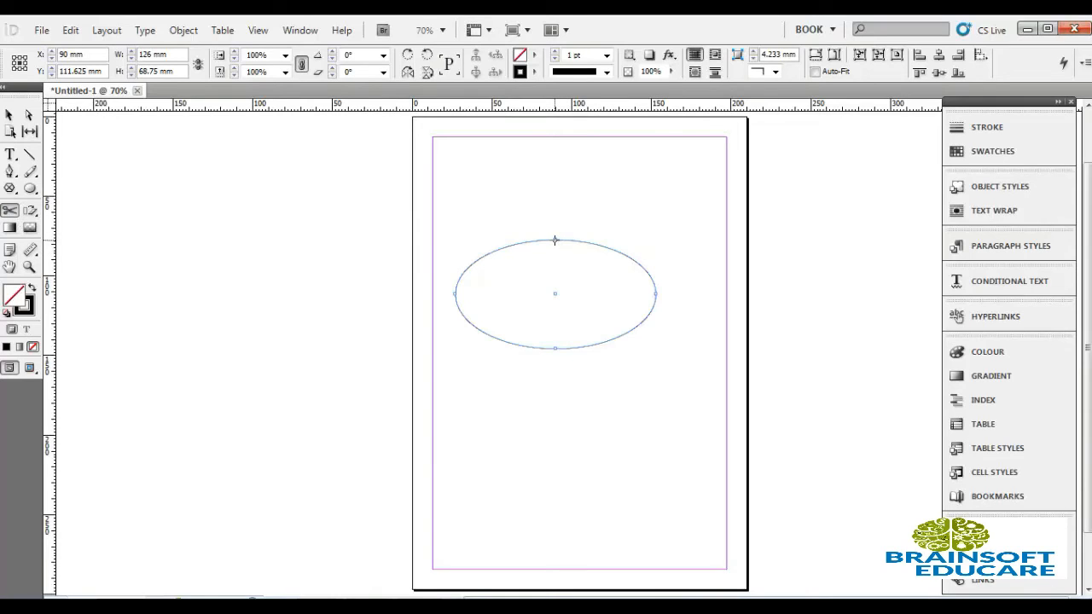
left_click_drag(555, 240, 674, 303)
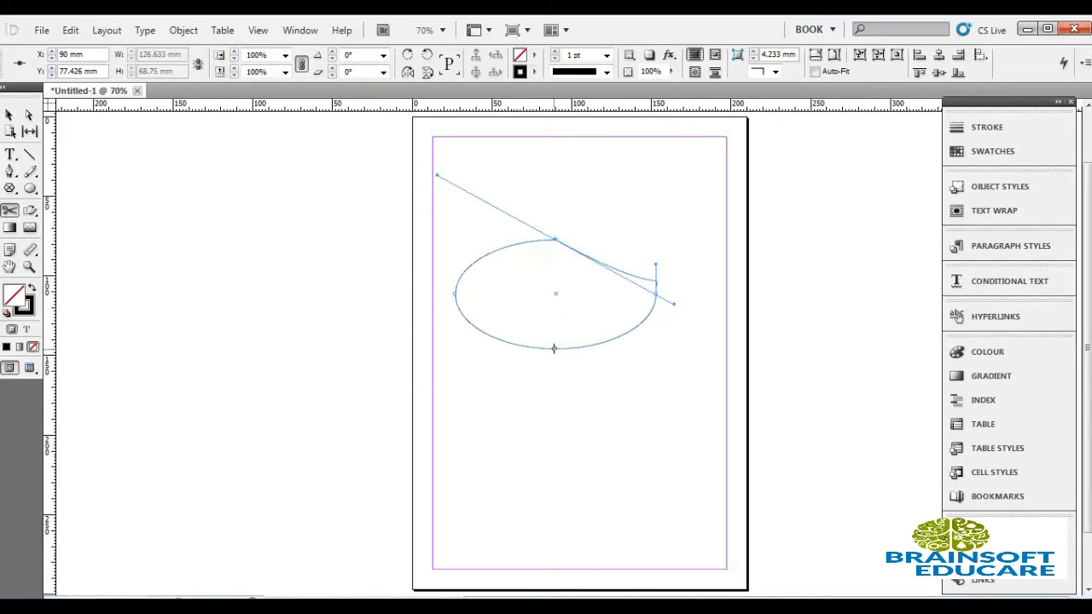
left_click_drag(554, 348, 663, 269)
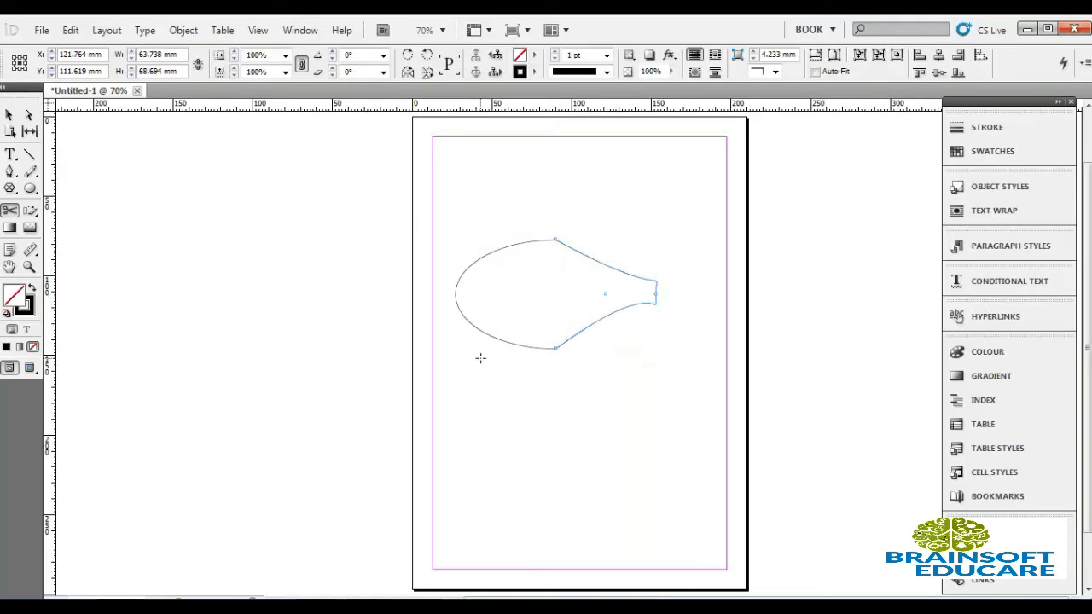
left_click(455, 294)
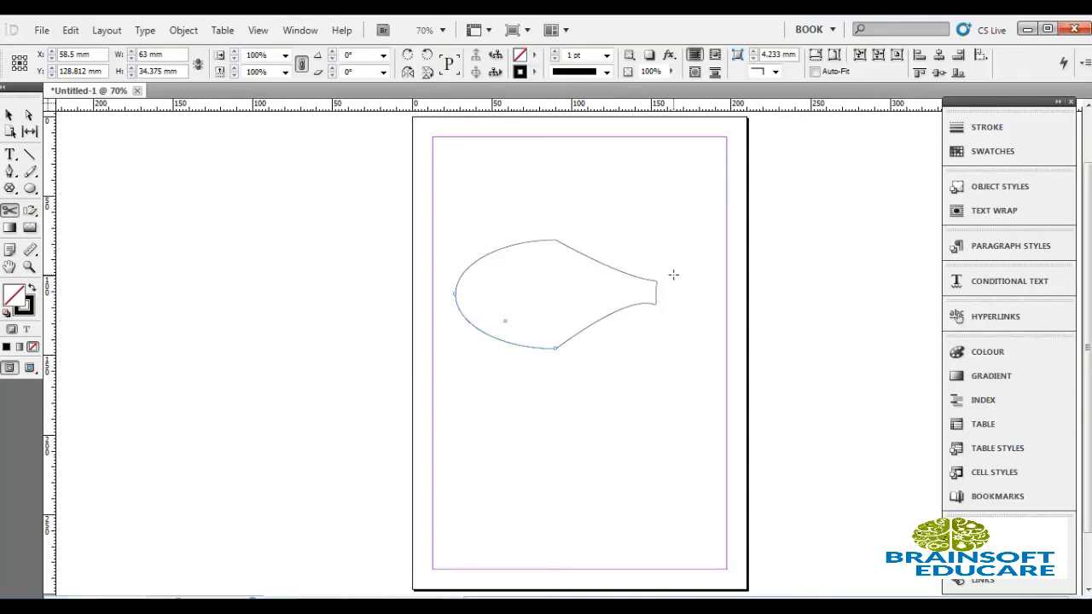
- Pan the page around with the Hand tool, and zoom the view out to 12.5% and back in to 75%
left_click(9, 269)
left_click_drag(495, 256, 568, 251)
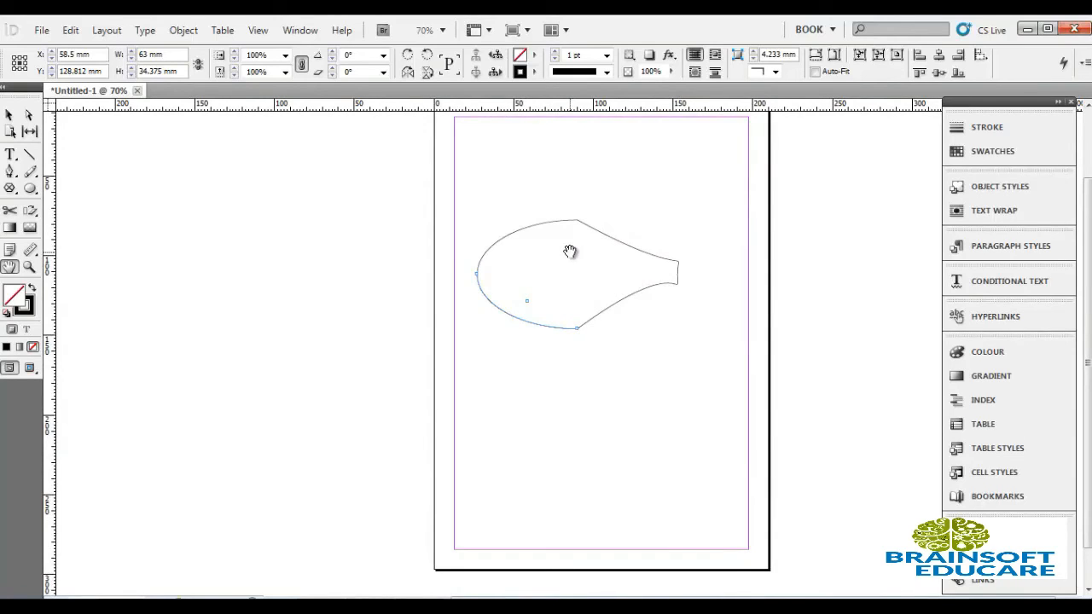
left_click_drag(570, 252, 474, 343)
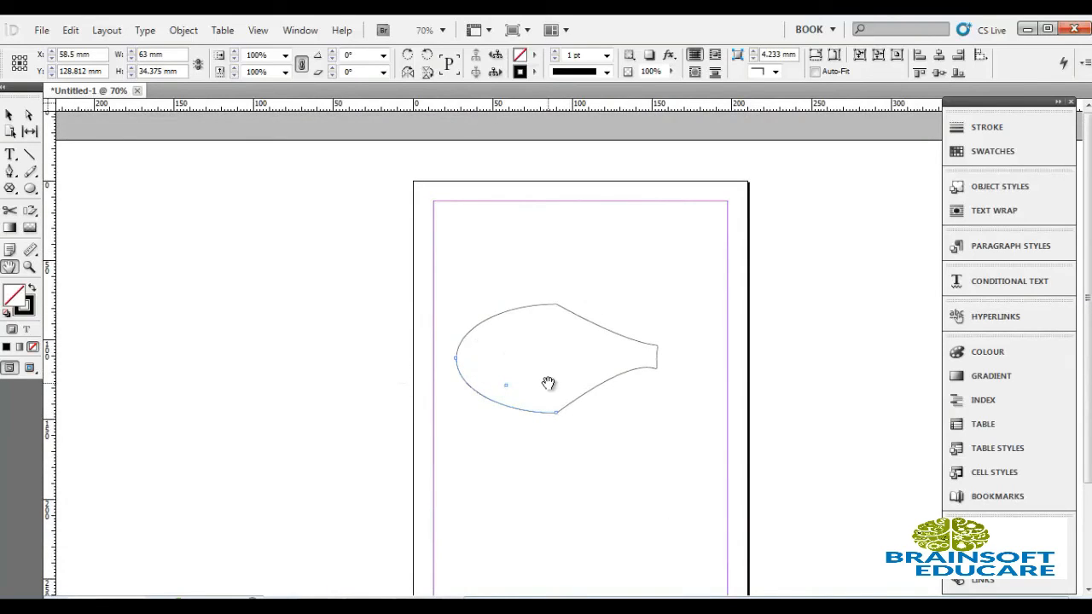
left_click_drag(546, 383, 537, 321)
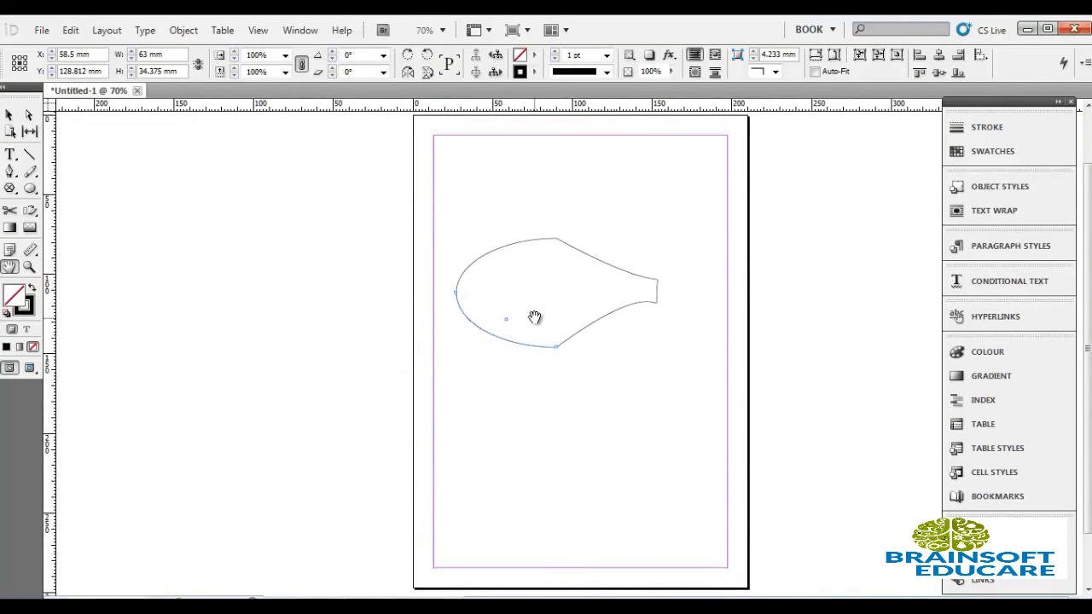
left_click(29, 267)
left_click(405, 454)
key("ctrl+minus")
key("ctrl+minus")
key("ctrl+minus")
key("ctrl+minus")
key("ctrl+minus")
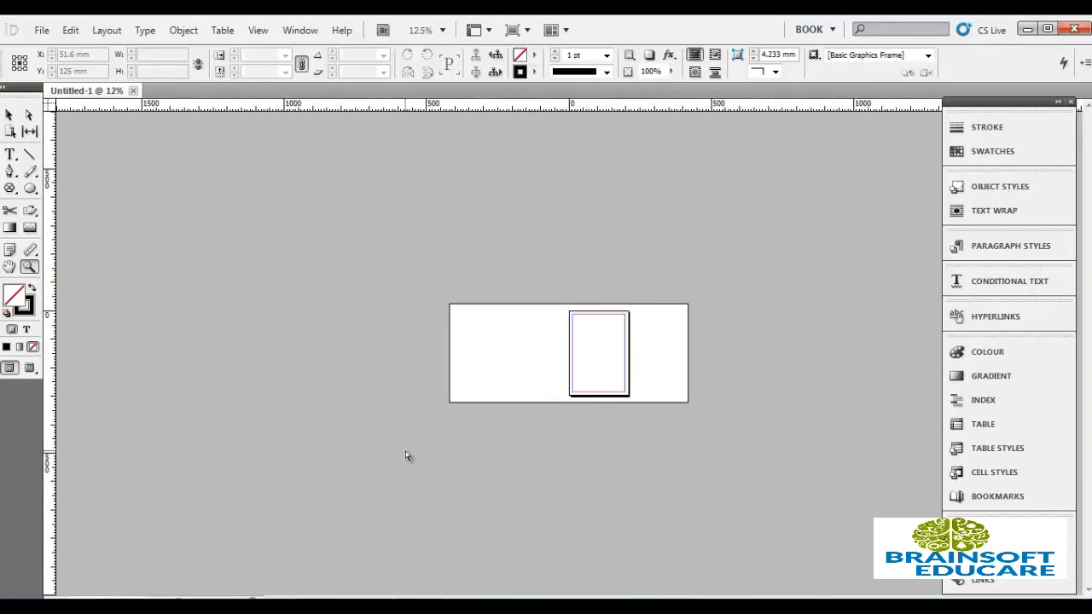
key("ctrl+equal")
key("ctrl+equal")
key("ctrl+equal")
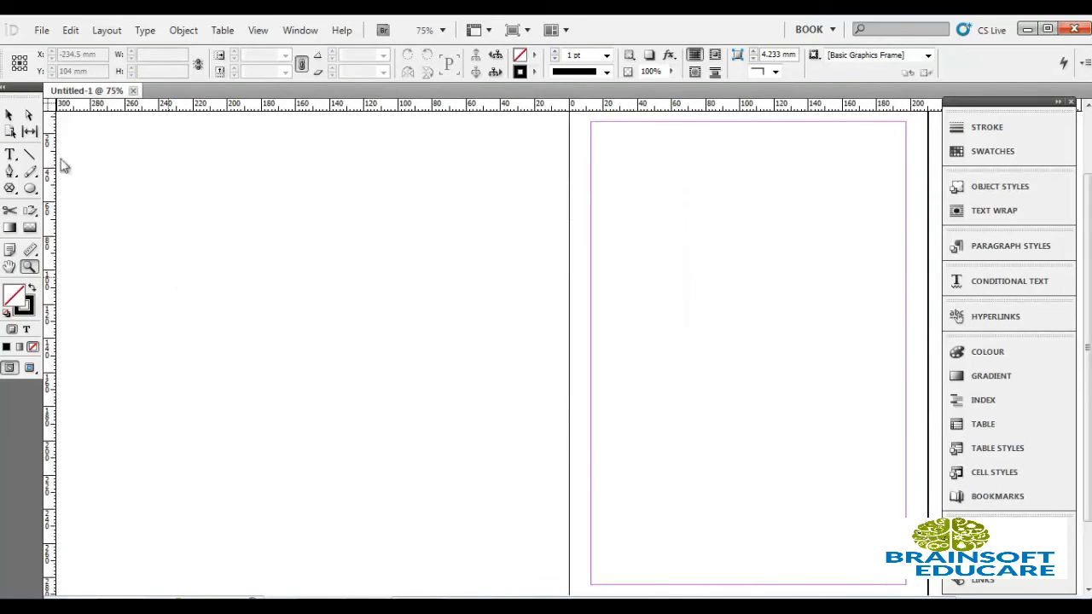
- Place the red_rose_5 picture from the Flowers folder on the page at full size, about 451.6 × 338.7 mm
left_click(41, 32)
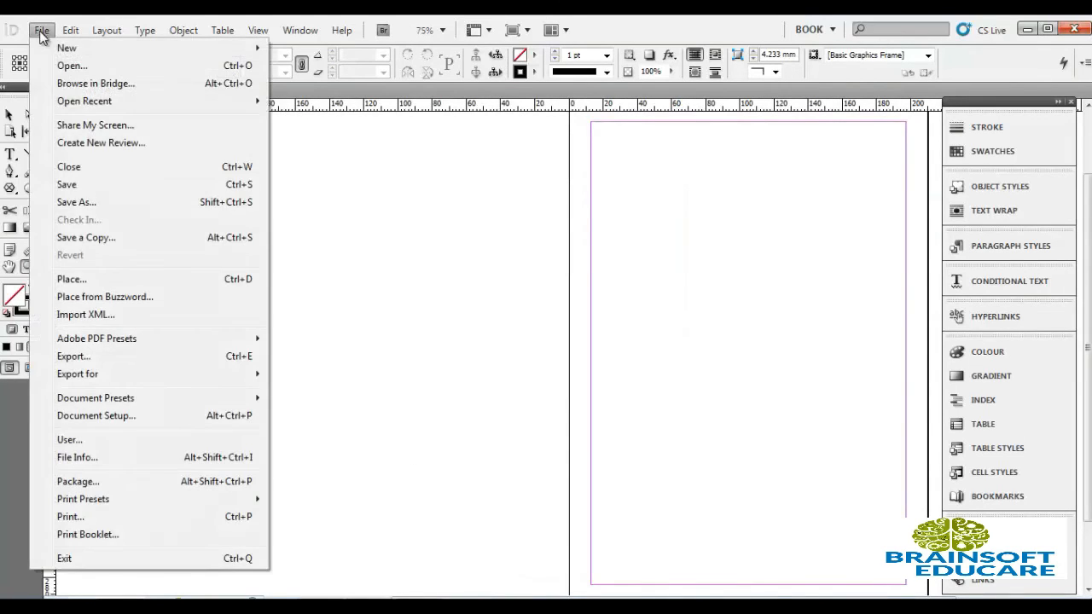
left_click(78, 280)
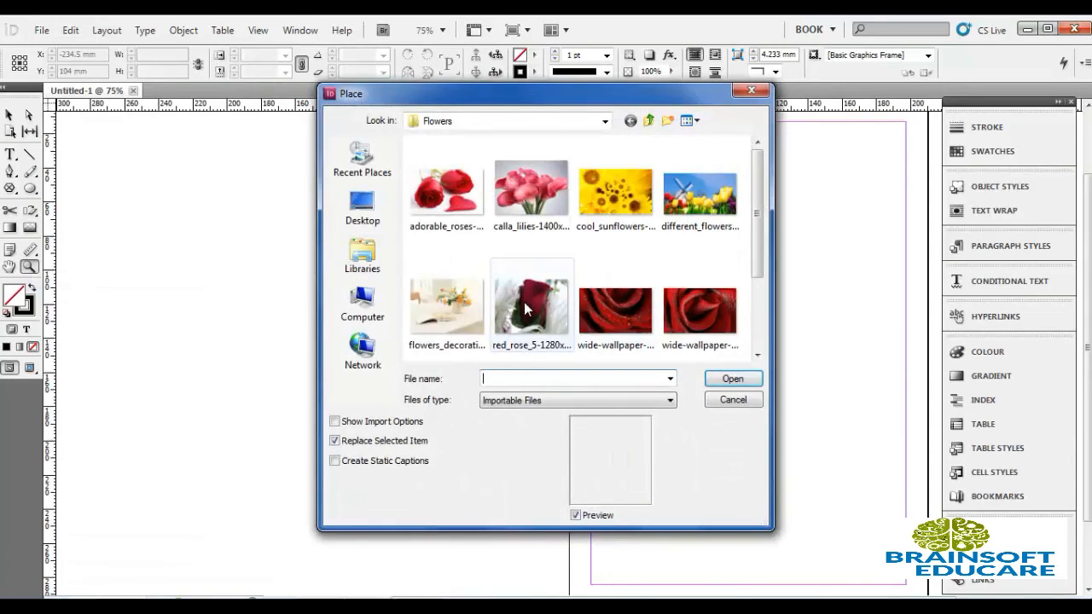
left_click(527, 307)
double_click(527, 307)
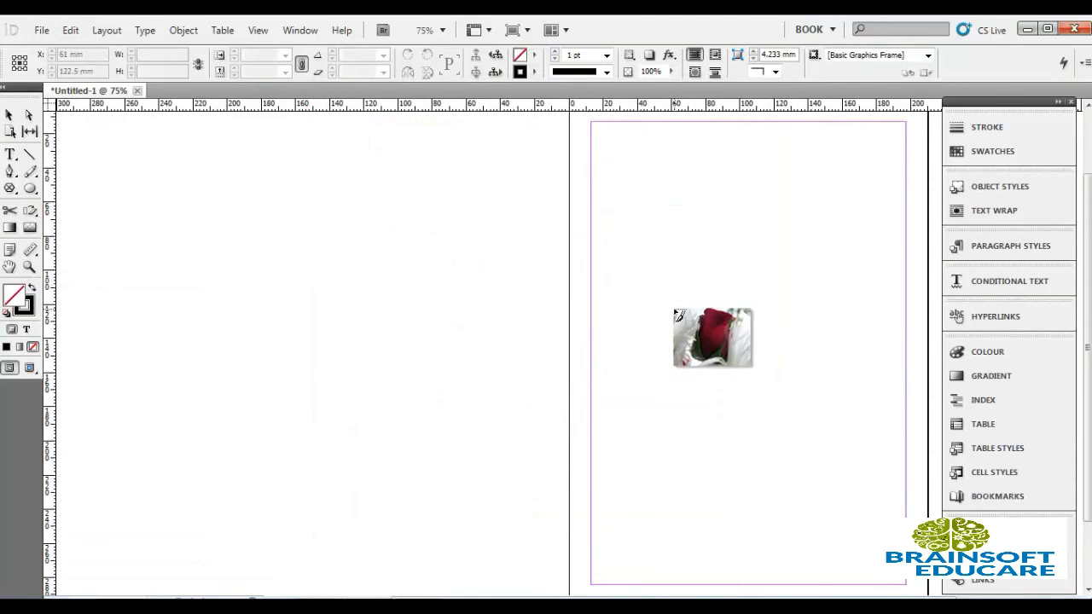
left_click(685, 278)
- Resize the rose picture's frame to about 499 × 298 mm, extending it past the picture's left edge and cropping the picture's top
key("z")
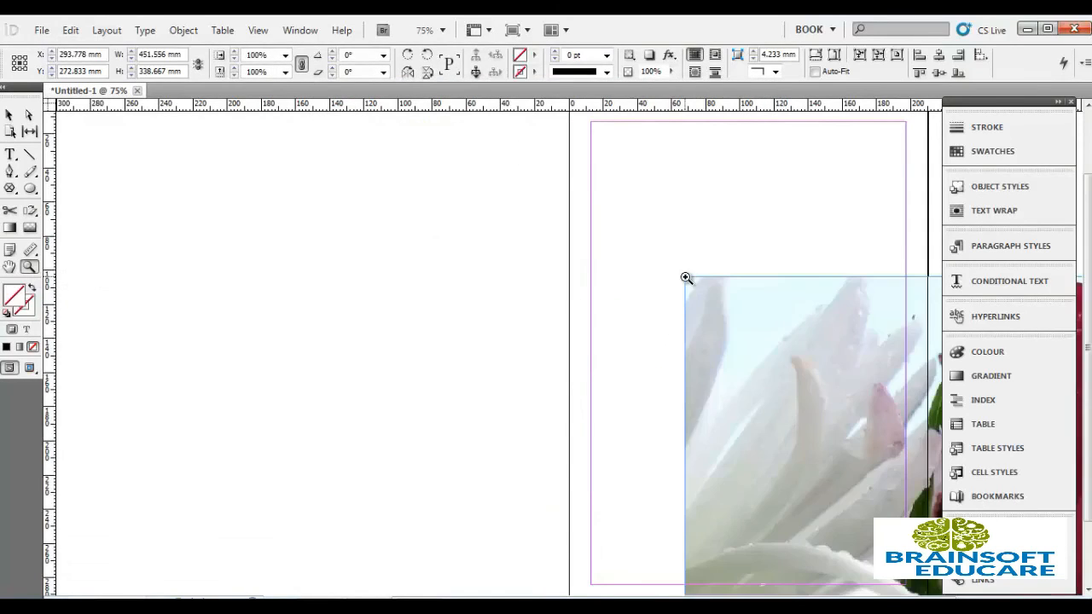
left_click(763, 328)
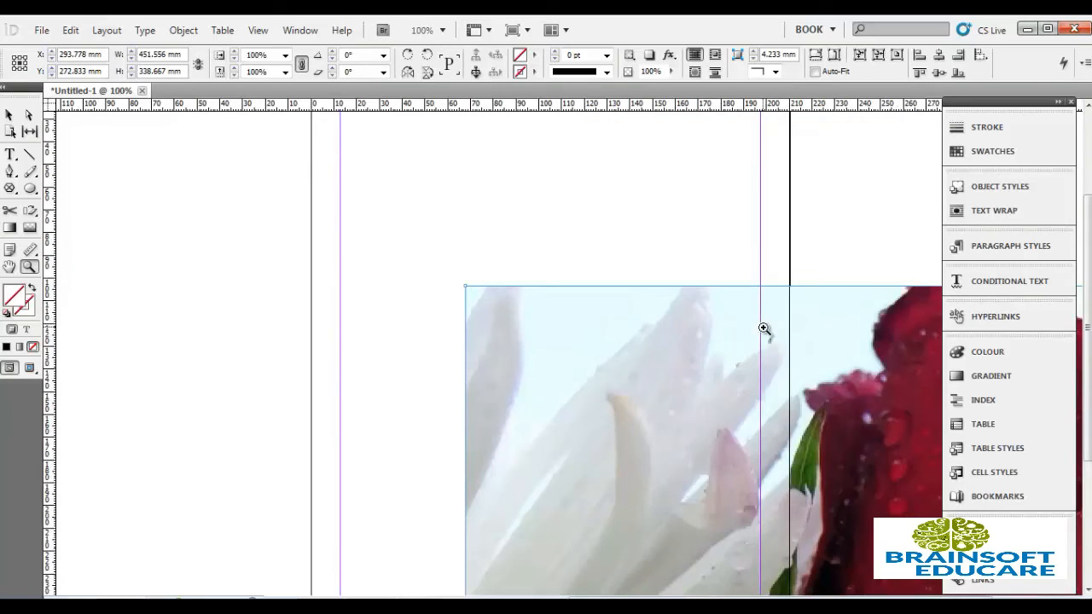
left_click(717, 362)
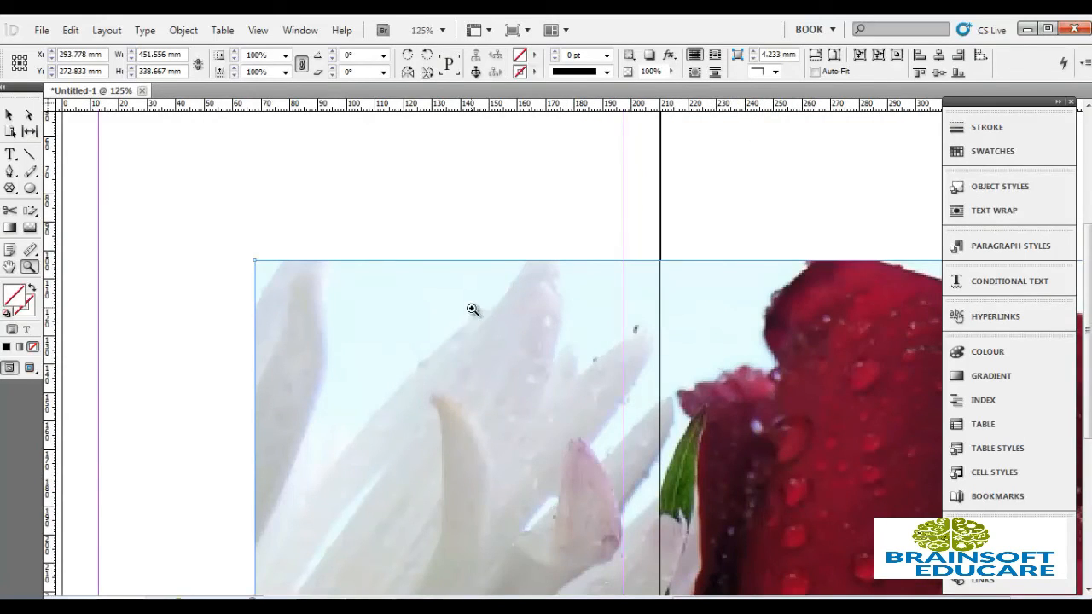
left_click(9, 114)
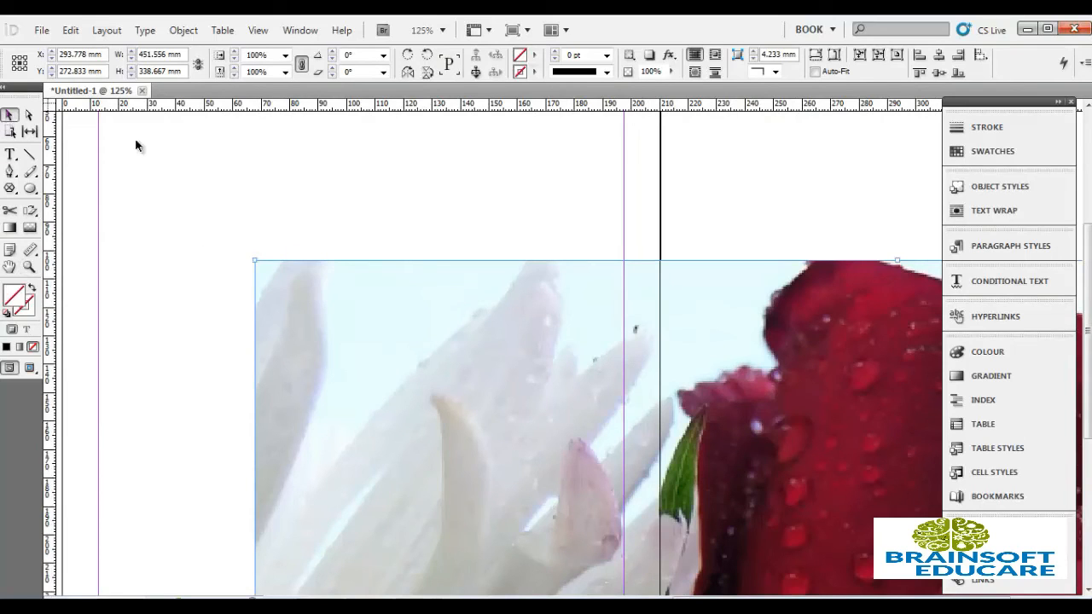
left_click_drag(255, 260, 121, 143)
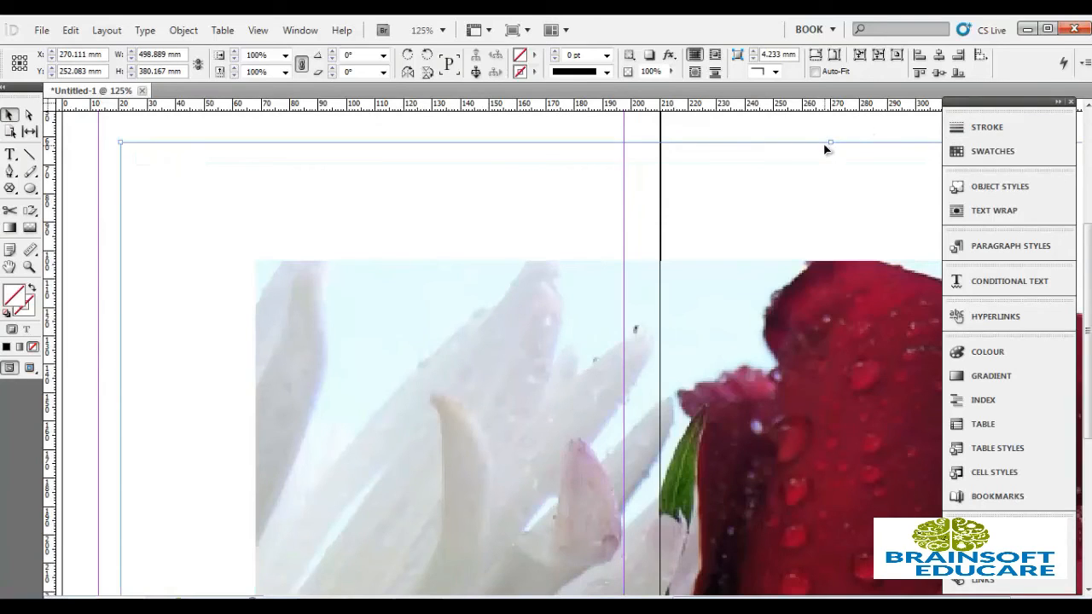
left_click_drag(831, 144, 688, 376)
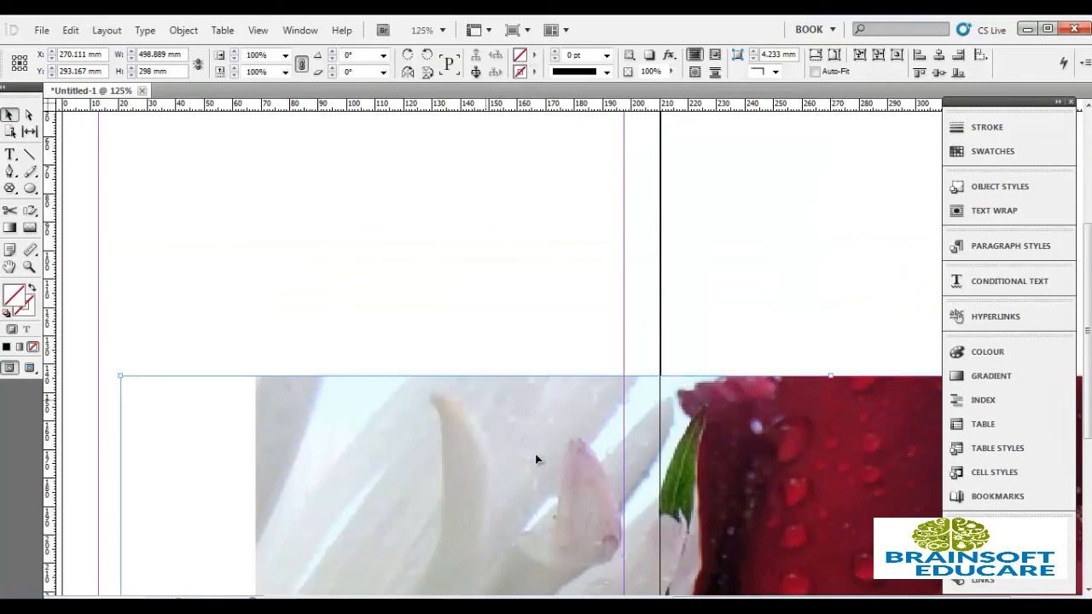
- Shift the rose picture up and sideways within its frame, and enlarge the frame to about 545.6 × 382.7 mm from its upper-left corner
left_click_drag(598, 485, 294, 431)
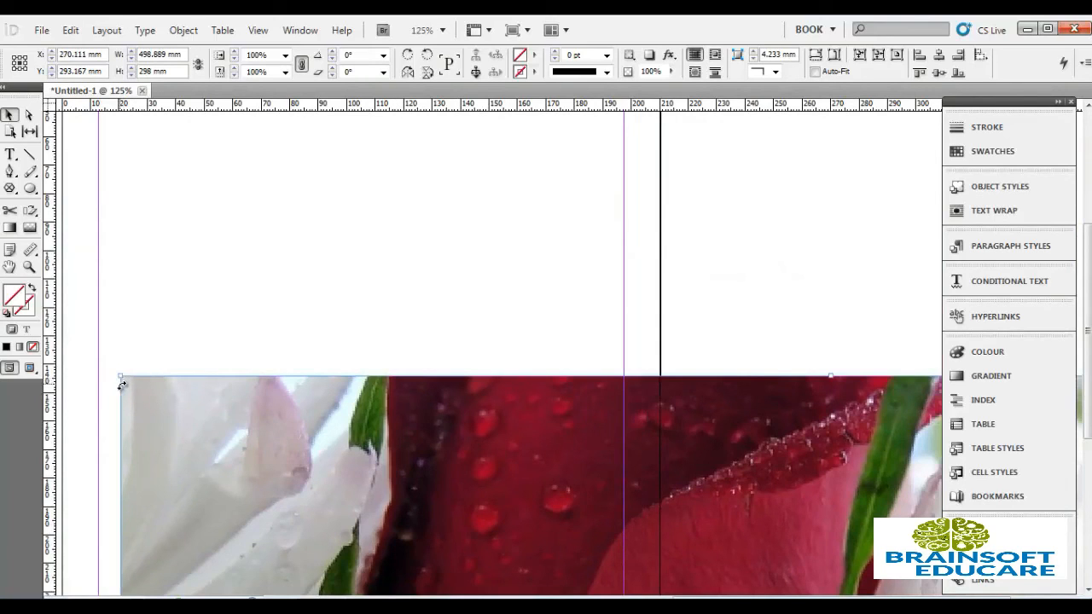
left_click_drag(119, 378, 48, 143)
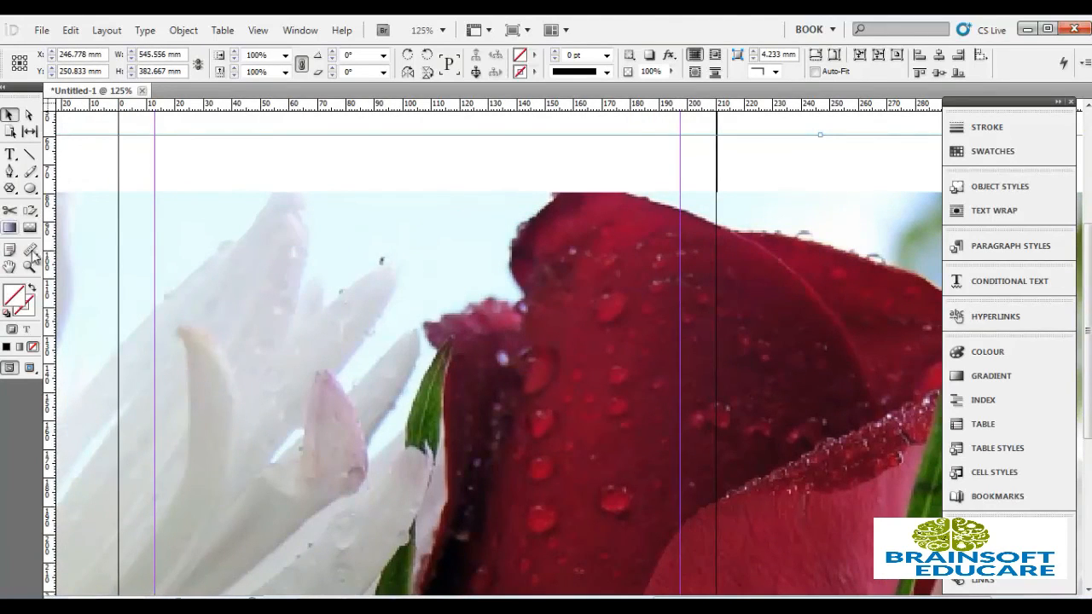
left_click(569, 365)
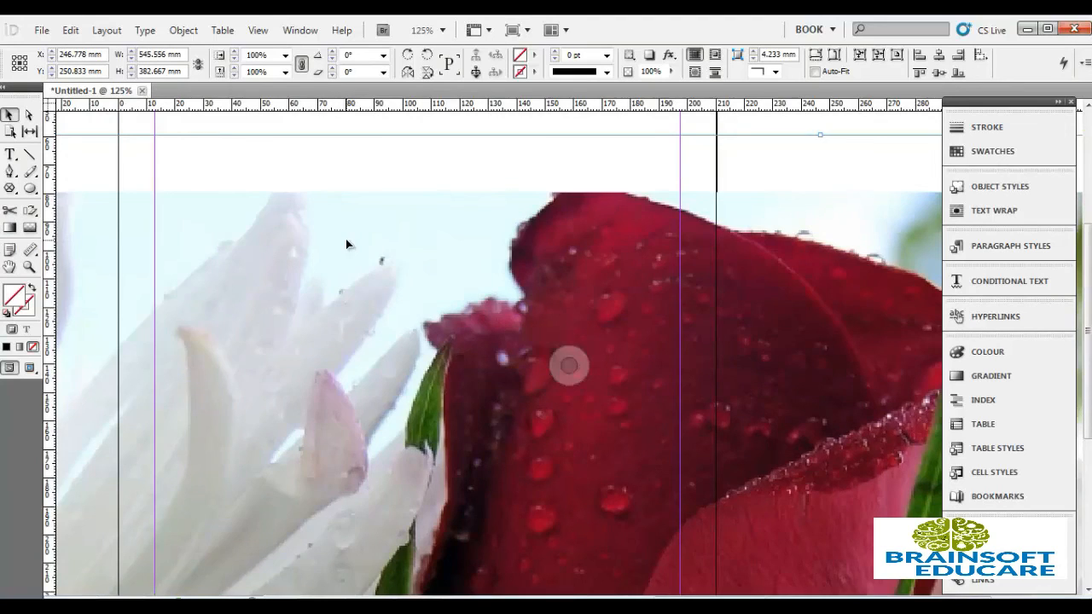
key("ctrl+equal")
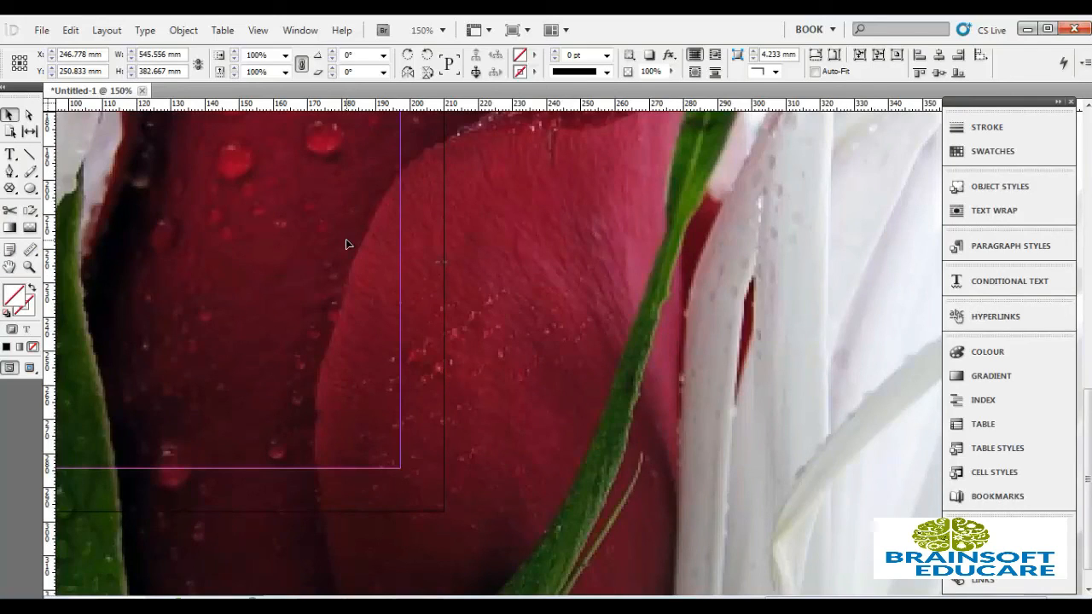
key("ctrl+z")
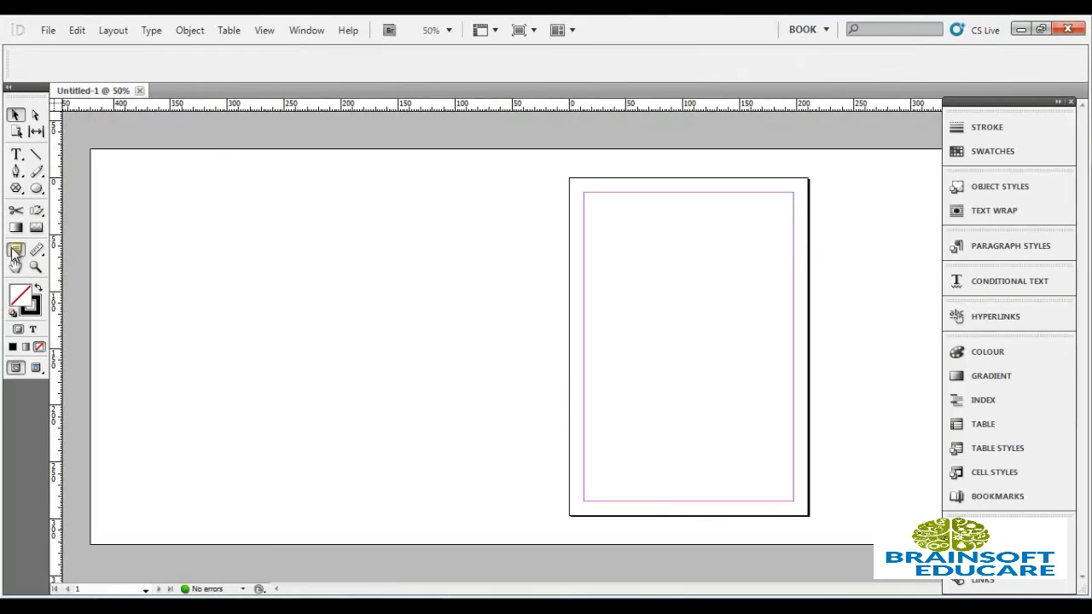
- Create a text frame in the upper half of the blank page and enter "hello friends" at 30 pt
left_click(17, 154)
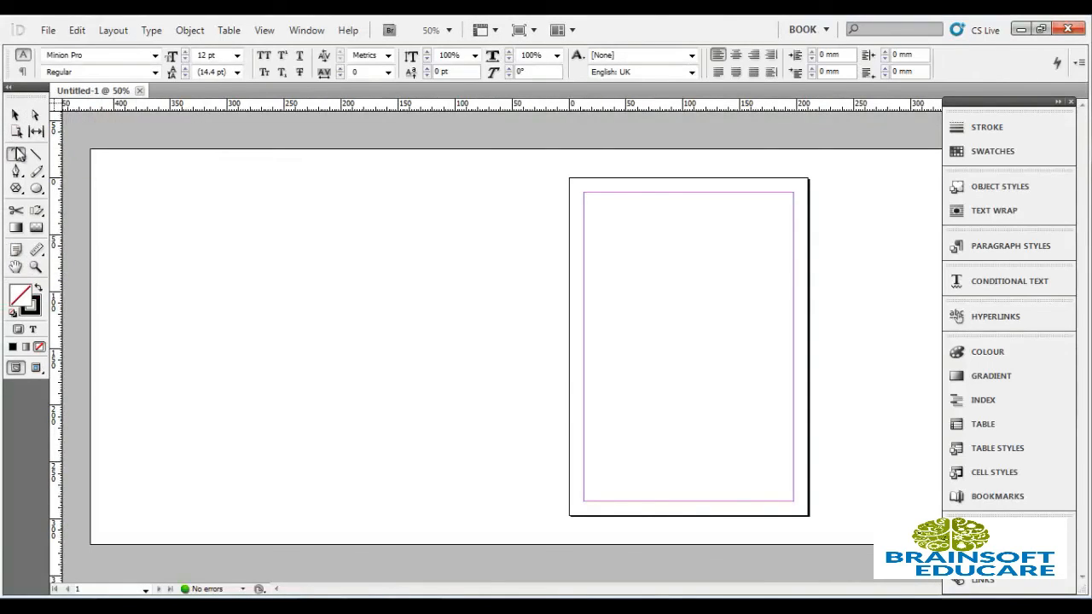
left_click_drag(633, 240, 776, 378)
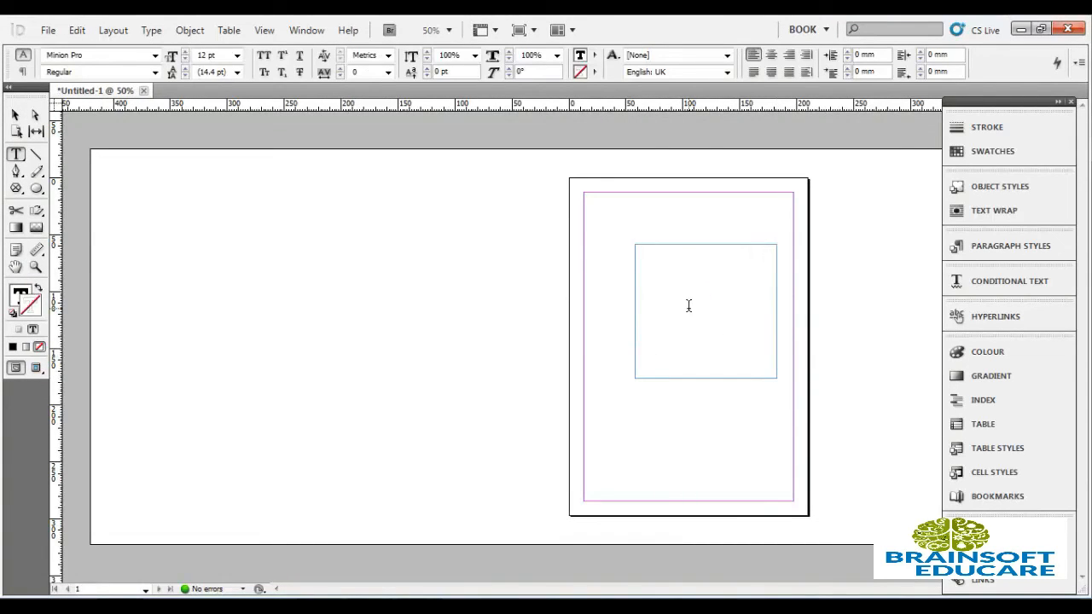
left_click(237, 55)
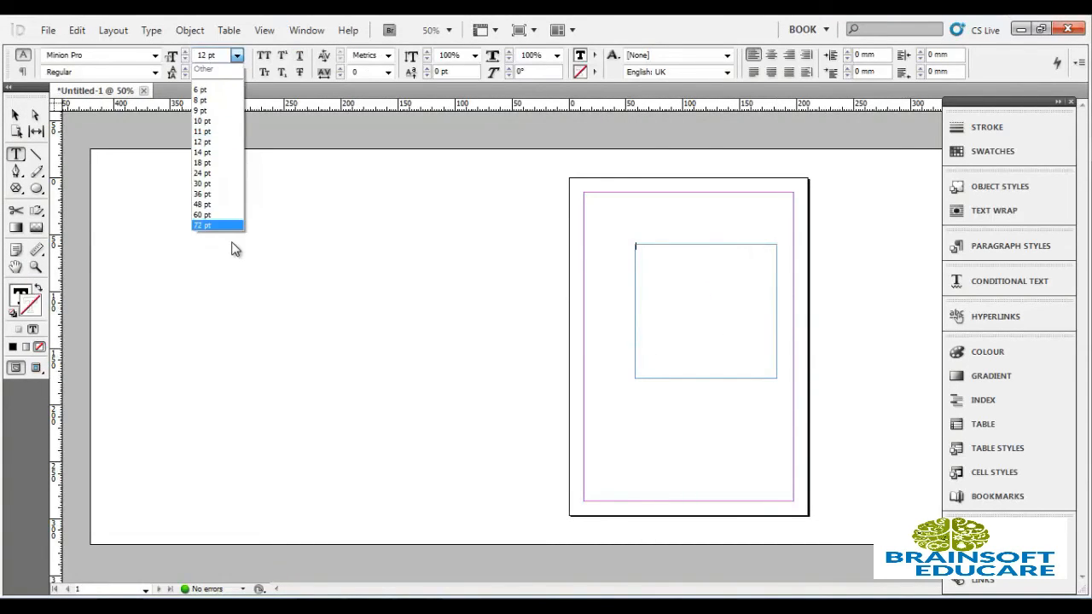
left_click(213, 184)
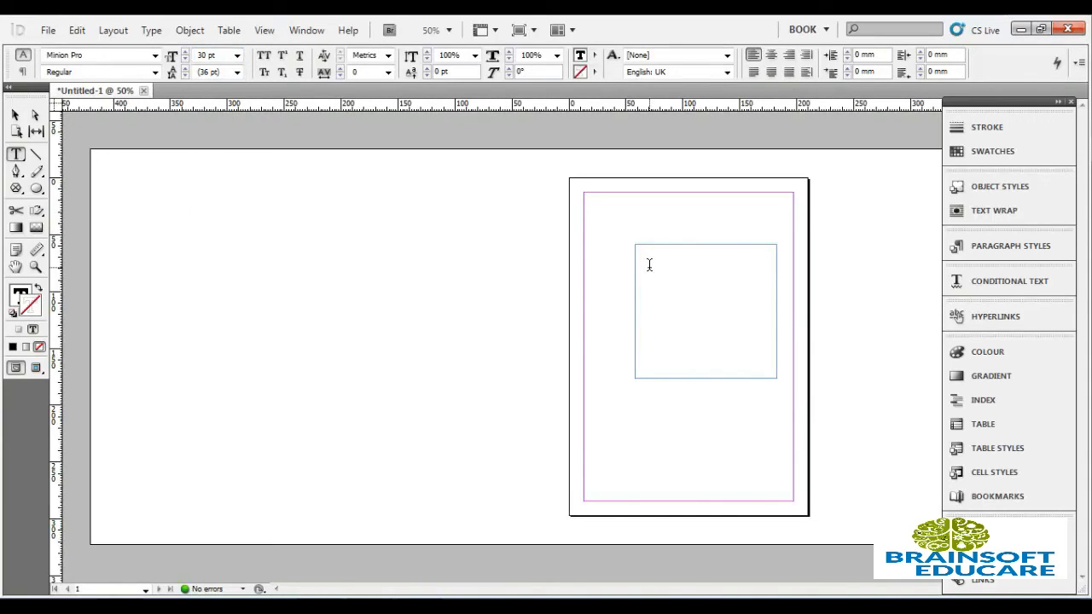
type("hello friends")
- Attach a note to the end of the "hello friends" text with the Note tool, reading "this is my comment"
left_click(16, 249)
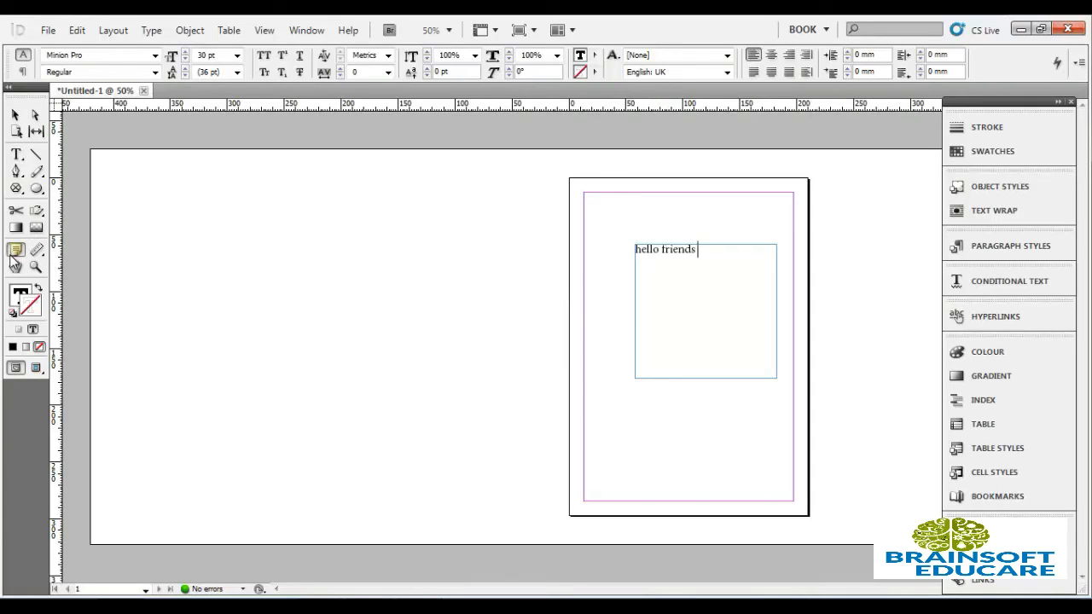
left_click(681, 277)
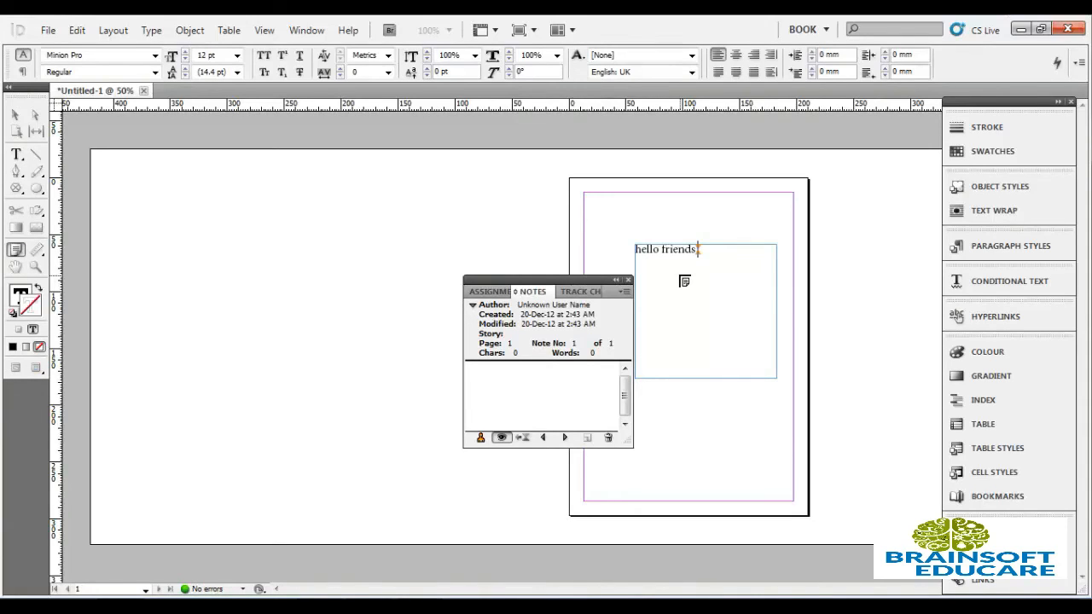
type("this is my comment")
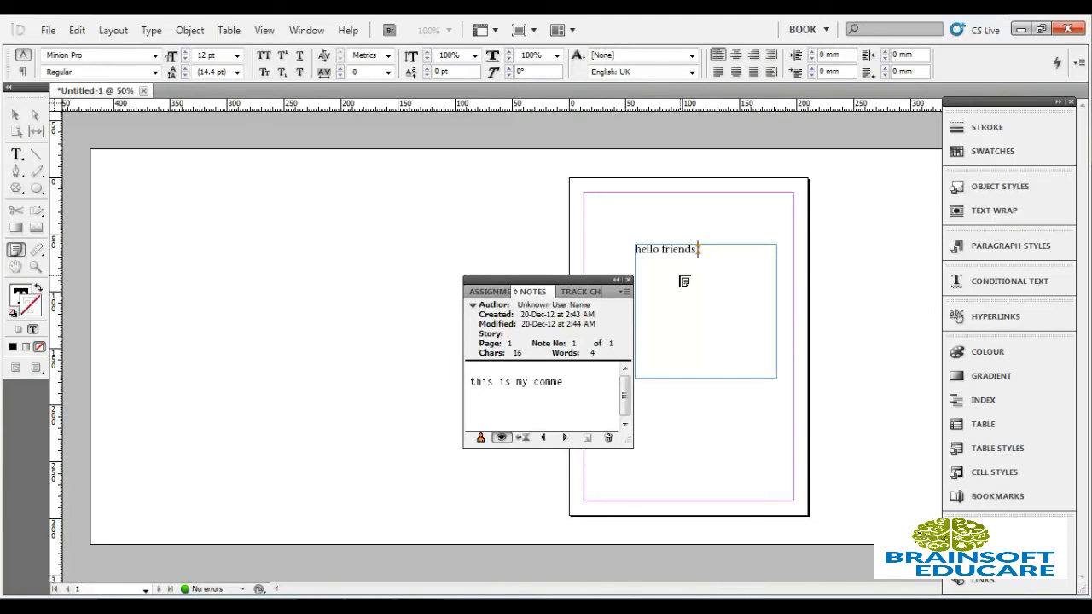